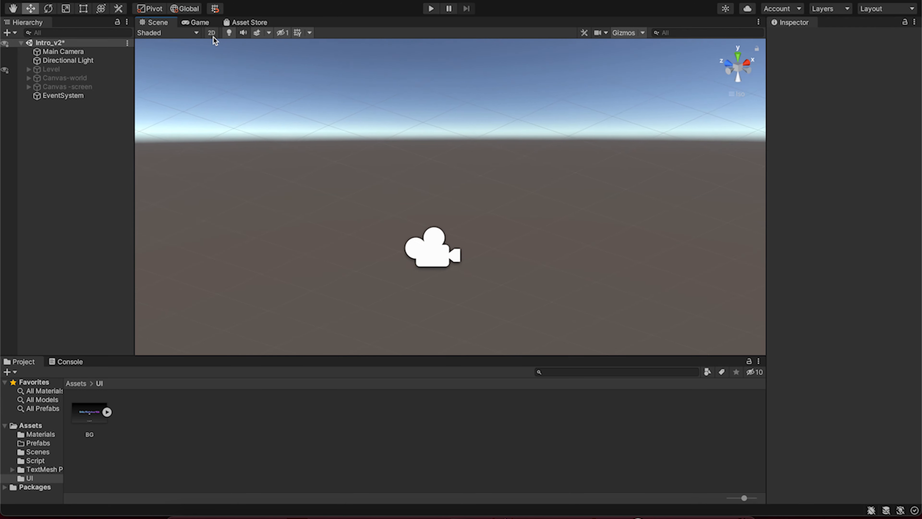
Switch the Scene view to 2D mode
click(212, 35)
click(212, 36)
click(211, 33)
click(211, 34)
click(212, 34)
click(212, 33)
click(212, 33)
click(212, 34)
click(211, 34)
click(211, 34)
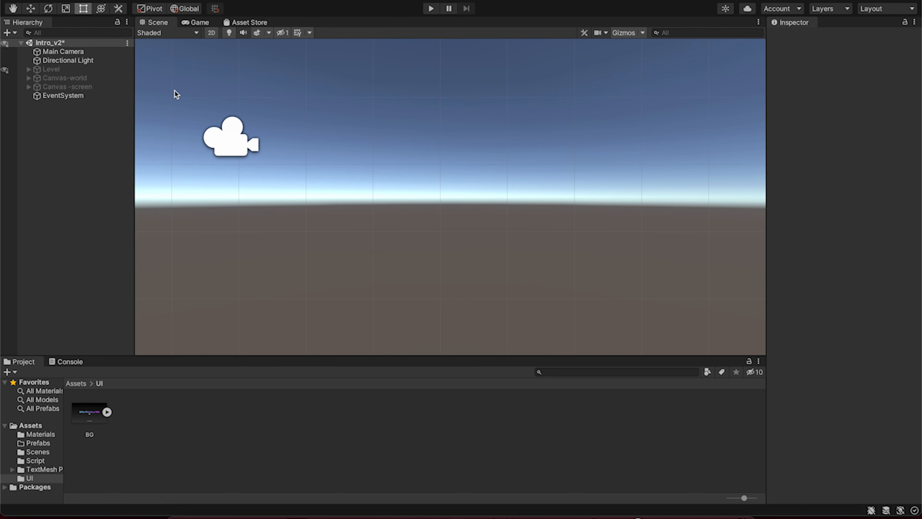
click(212, 33)
click(211, 33)
Create a UI canvas in the scene and name it Canvas-Screen Overlay
right_click(58, 198)
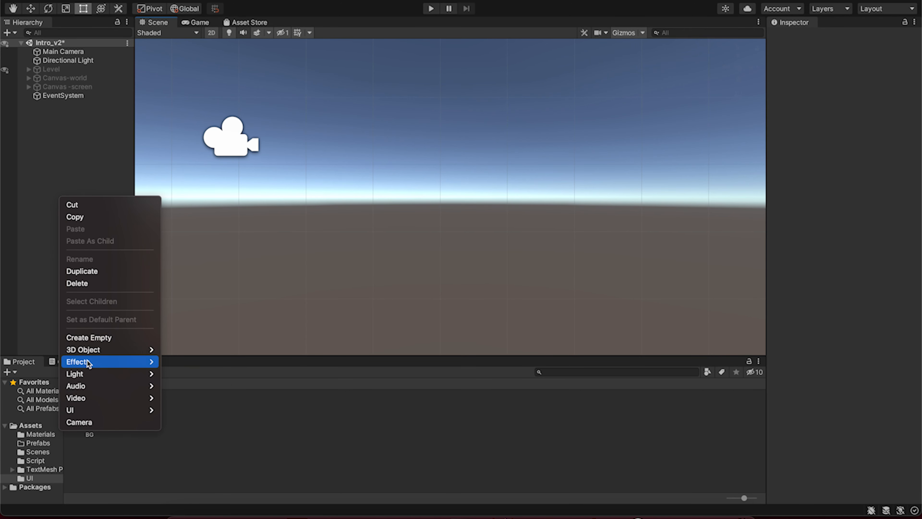
mouse_move(99, 409)
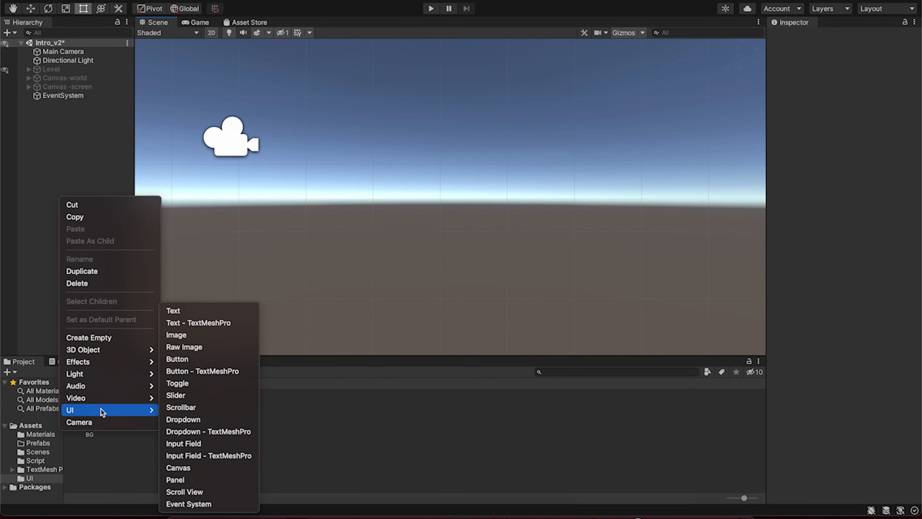
click(209, 467)
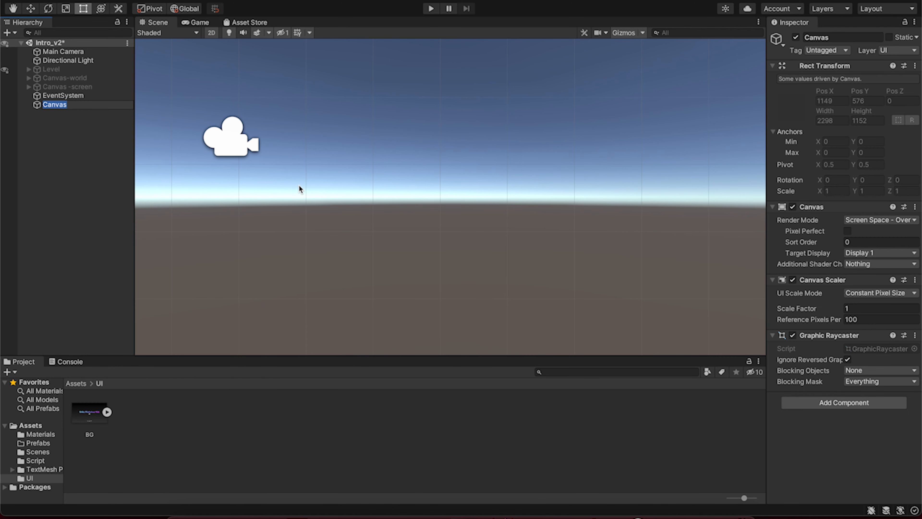
click(104, 105)
text(-Screen Overlay)
key(Return)
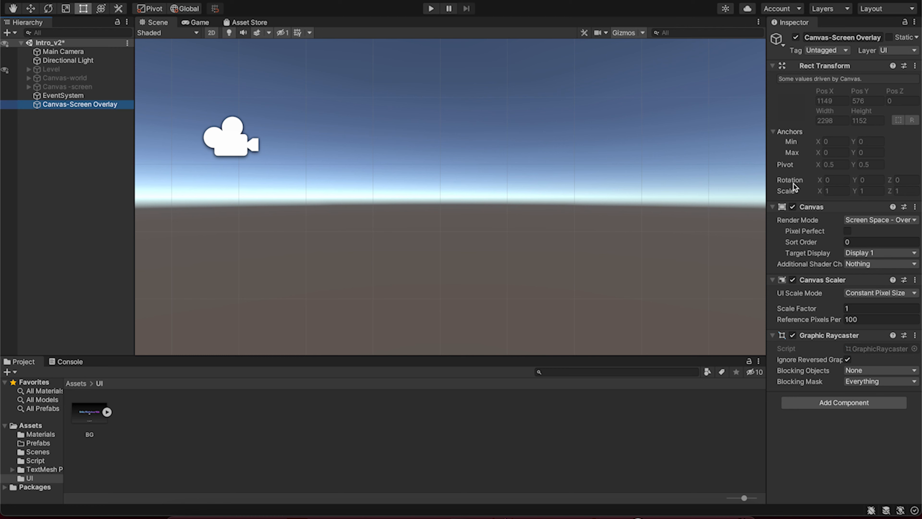
click(100, 106)
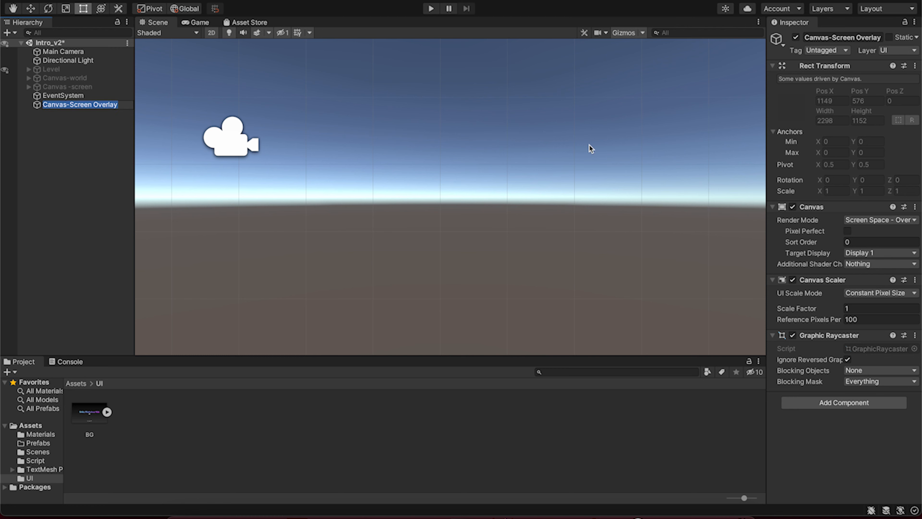
click(121, 195)
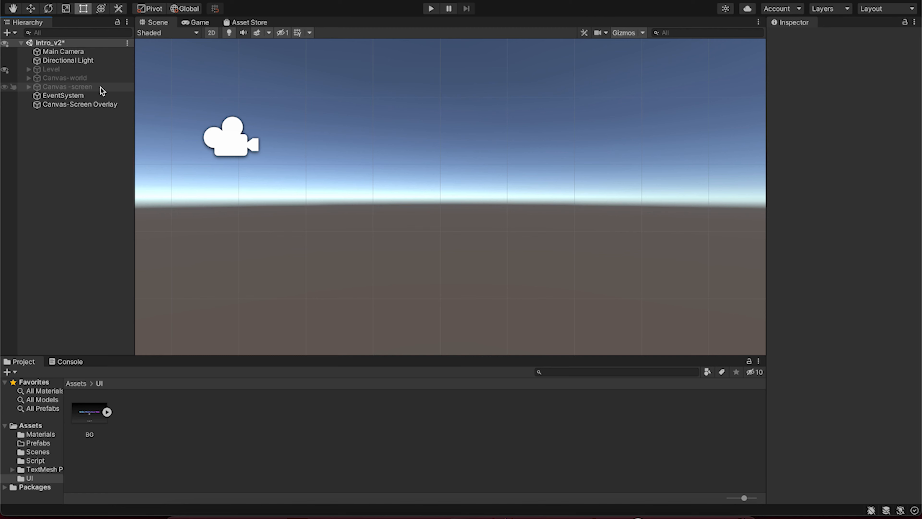
Compare the settings of the scene objects and examine the Render Mode options of Canvas-Screen Overlay
click(103, 96)
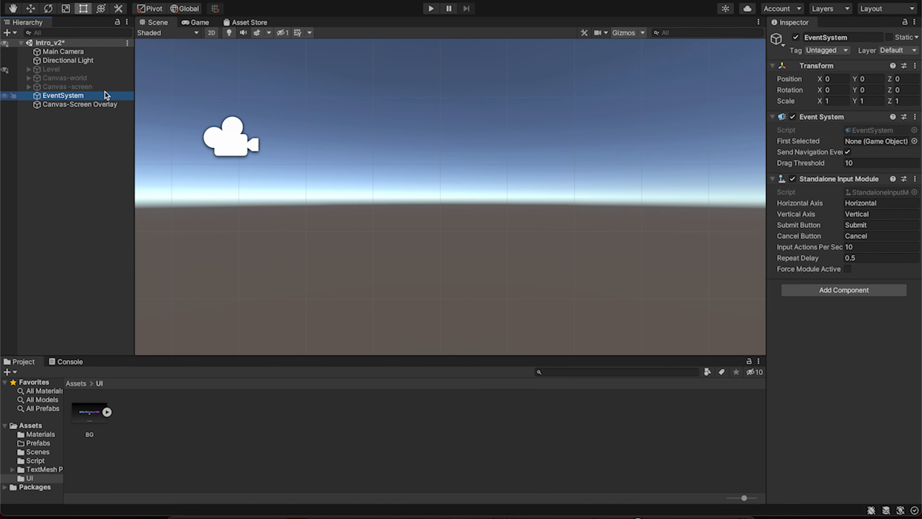
click(100, 87)
click(100, 69)
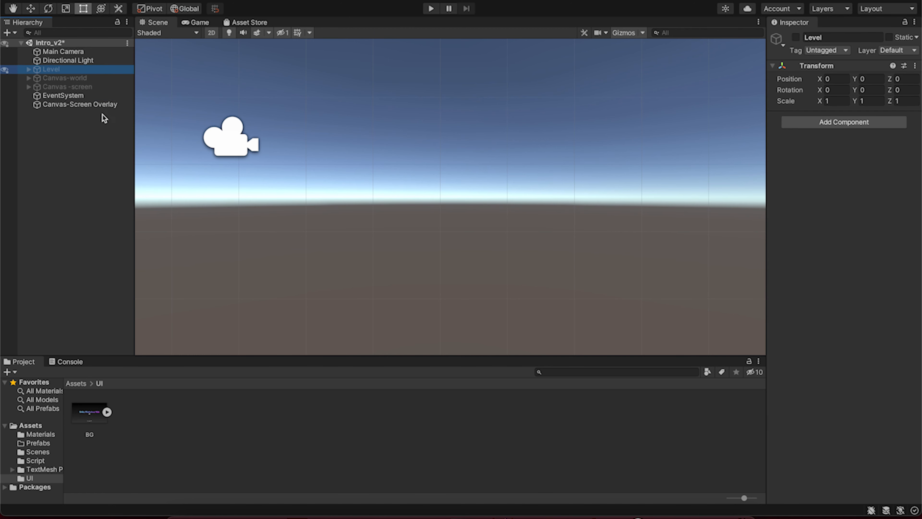
click(104, 104)
click(94, 53)
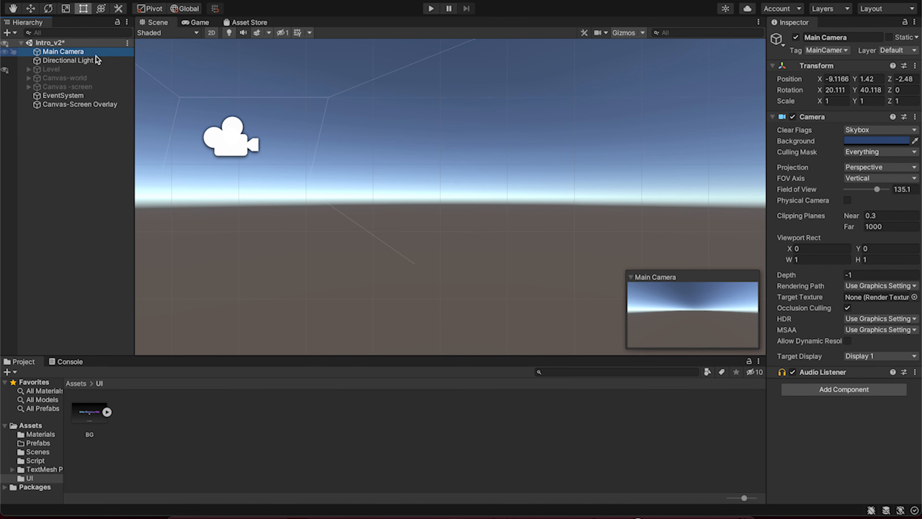
click(105, 104)
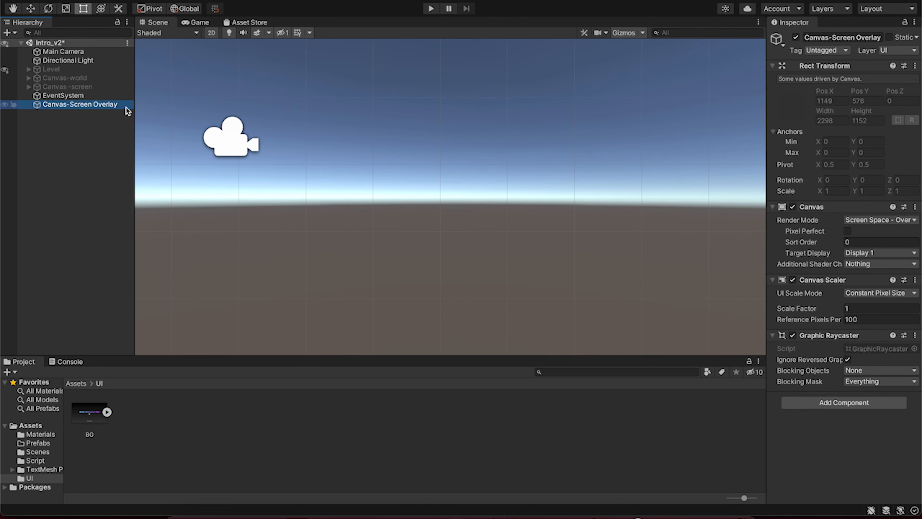
click(855, 220)
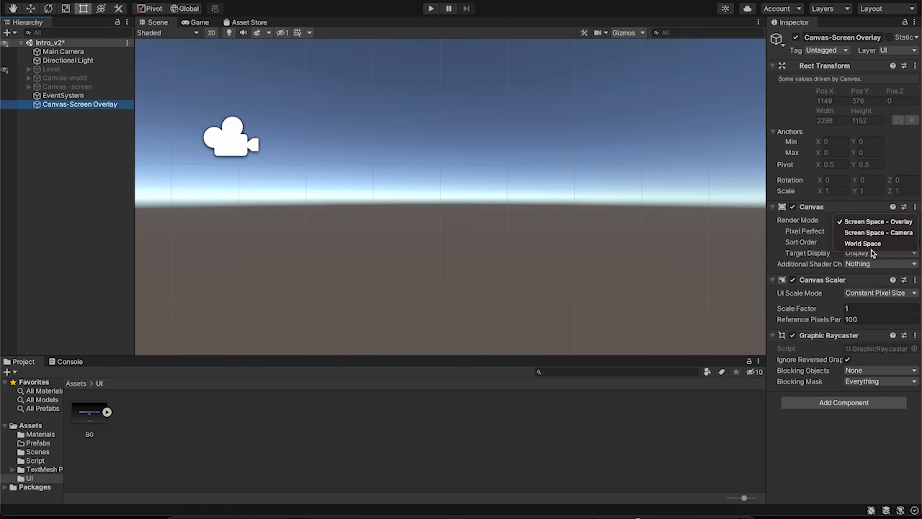
click(848, 221)
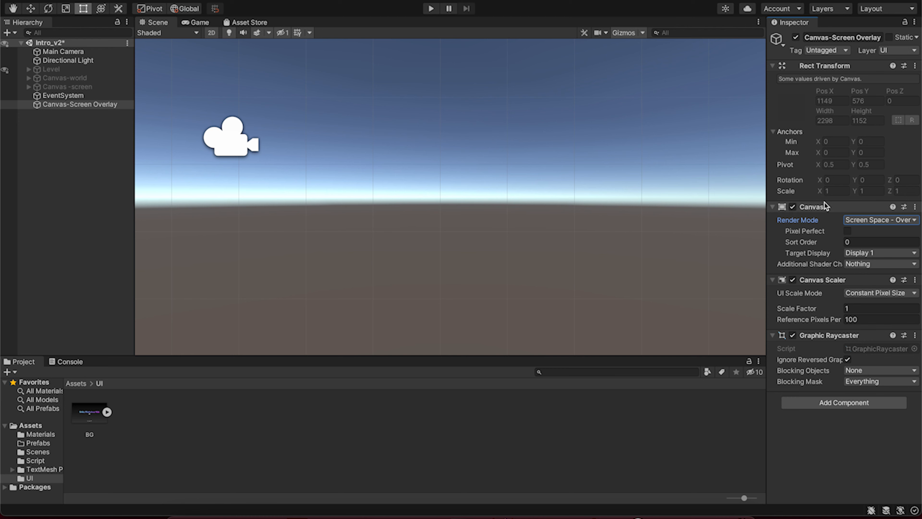
Add a UI Image as a child of Canvas-Screen Overlay
click(61, 106)
right_click(78, 213)
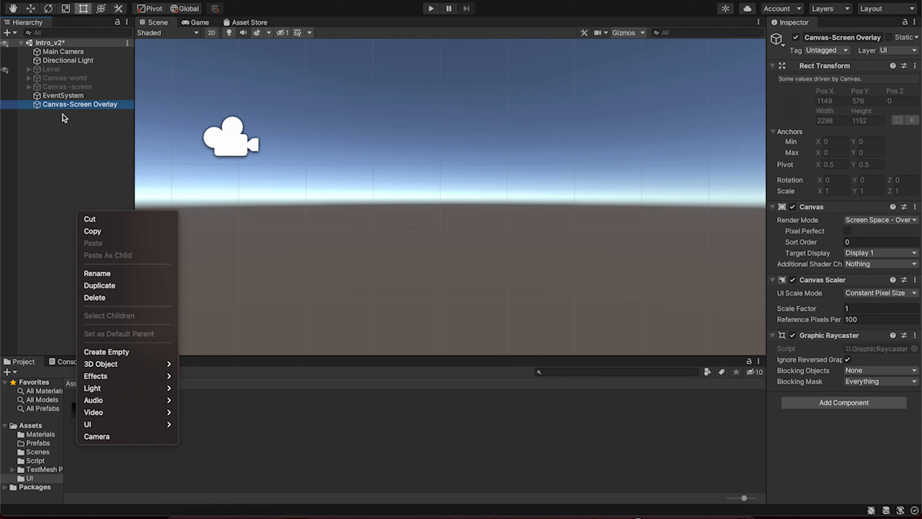
click(65, 107)
right_click(65, 105)
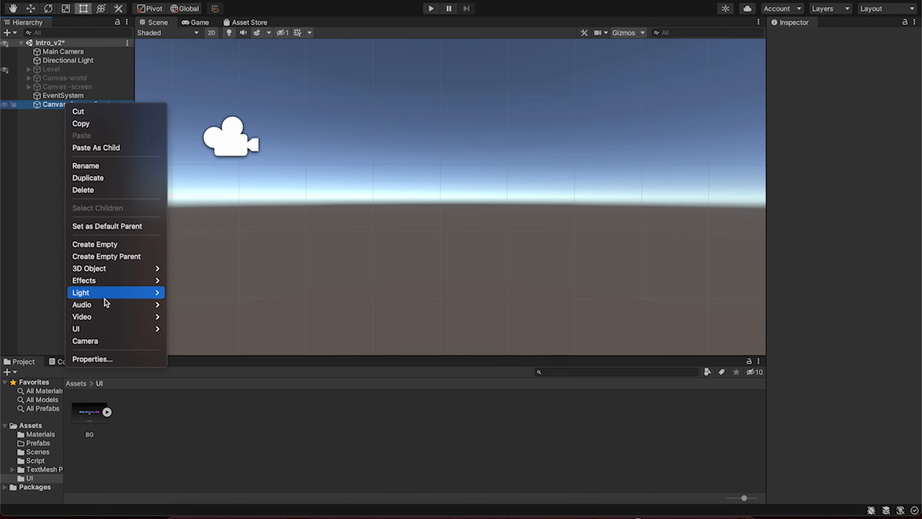
mouse_move(118, 327)
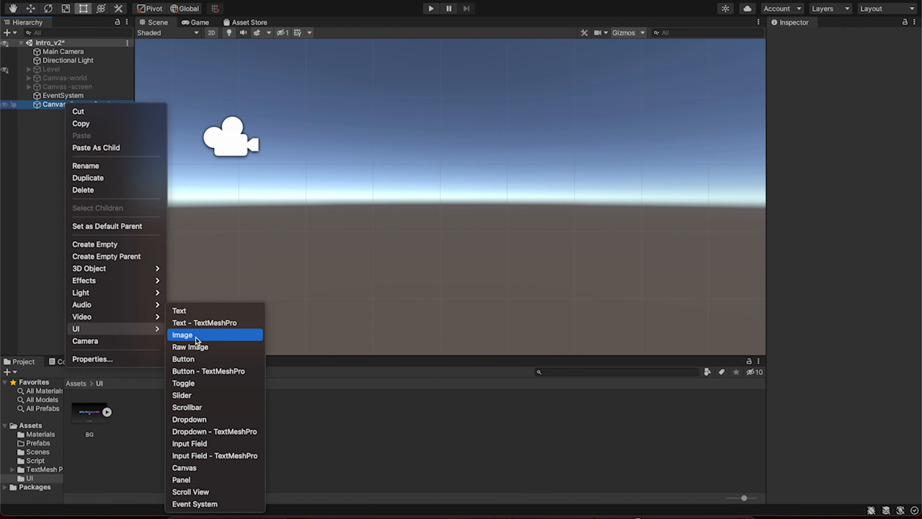
click(208, 336)
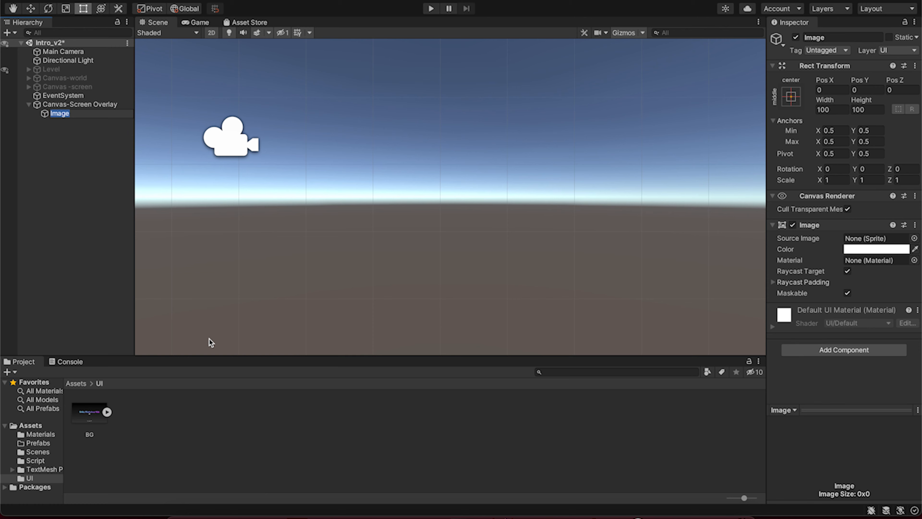
Frame the whole Canvas-Screen Overlay in the Scene view
double_click(105, 104)
click(96, 163)
click(96, 105)
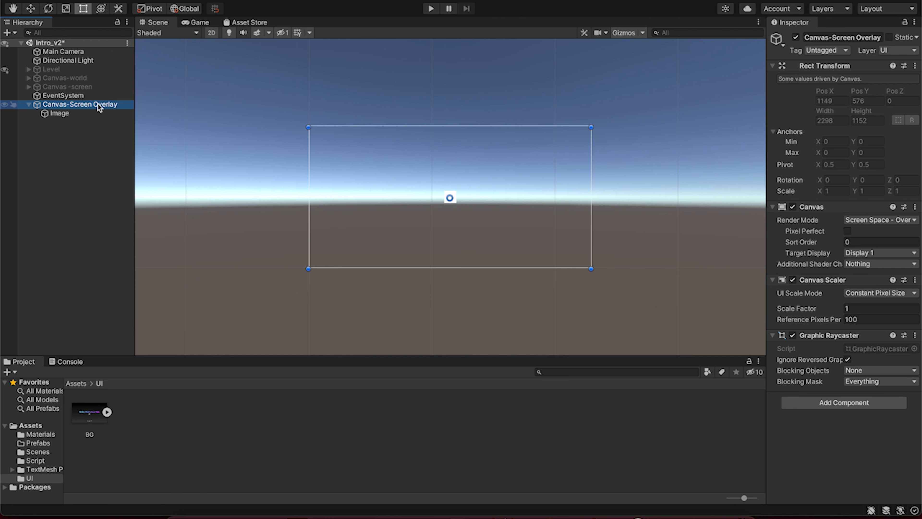
Rename the Image under Canvas-Screen Overlay to BG
click(96, 115)
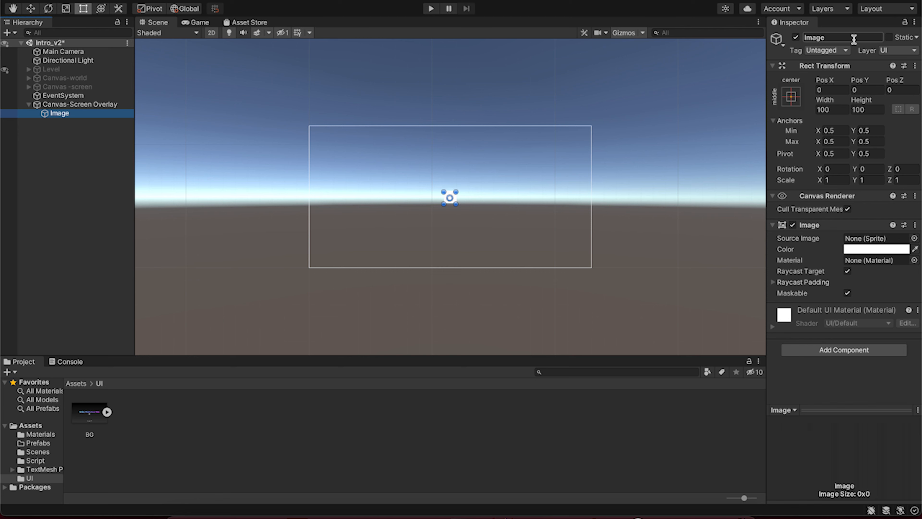
click(832, 36)
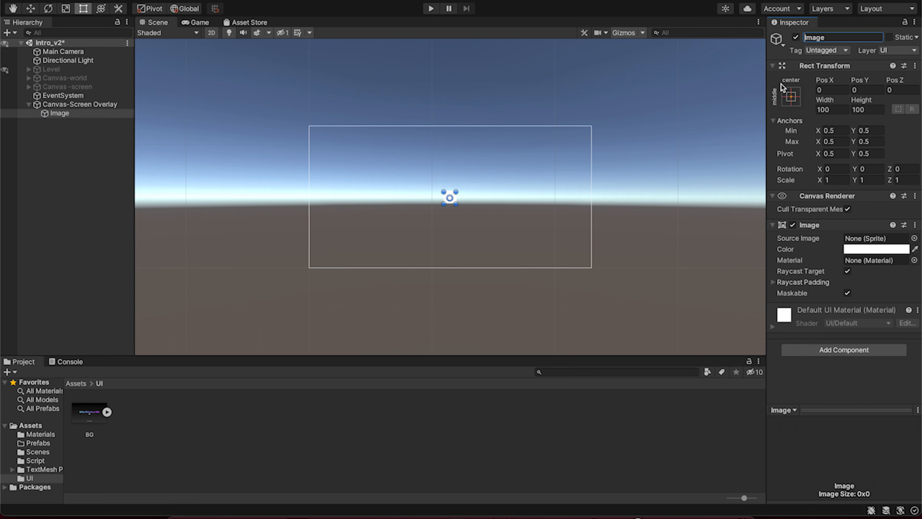
key(Return)
click(832, 36)
drag(832, 38, 819, 39)
key(BackSpace)
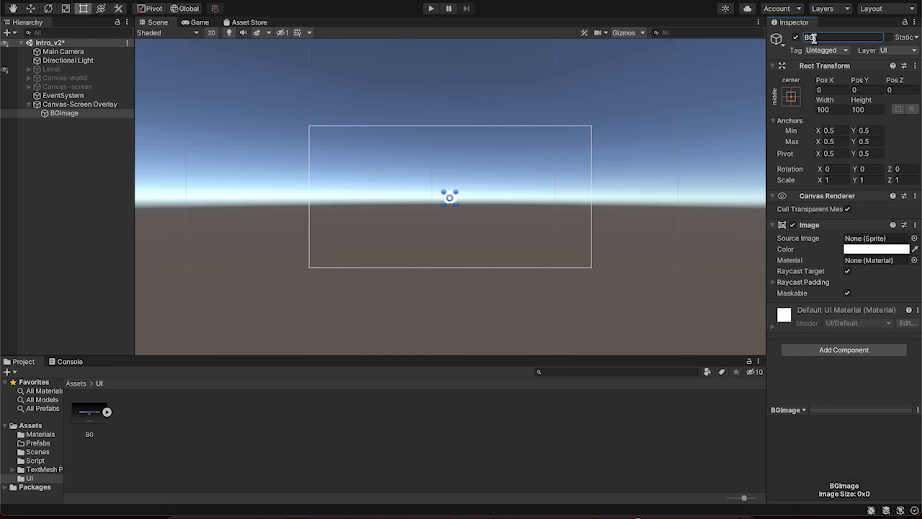
click(240, 192)
click(99, 105)
click(100, 116)
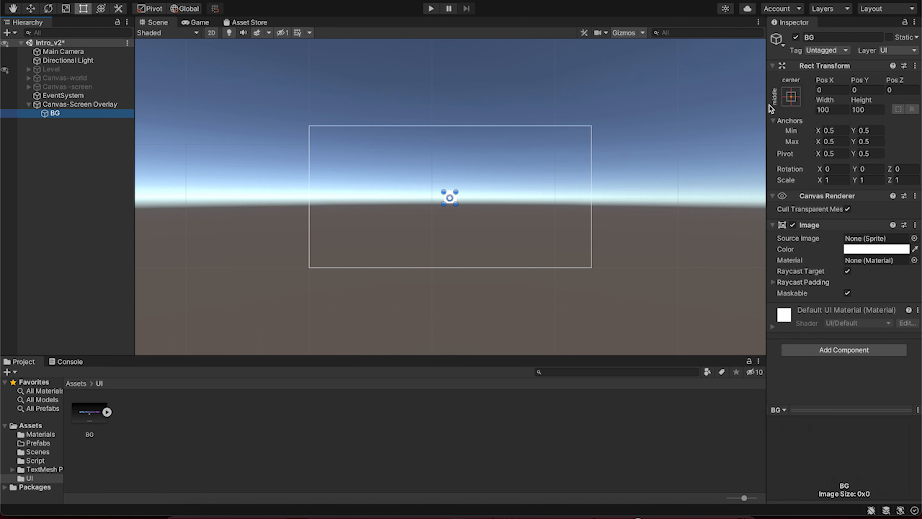
Apply the anchor preset that stretches BG both horizontally and vertically within its canvas
click(791, 96)
click(792, 100)
click(791, 98)
key(super+z)
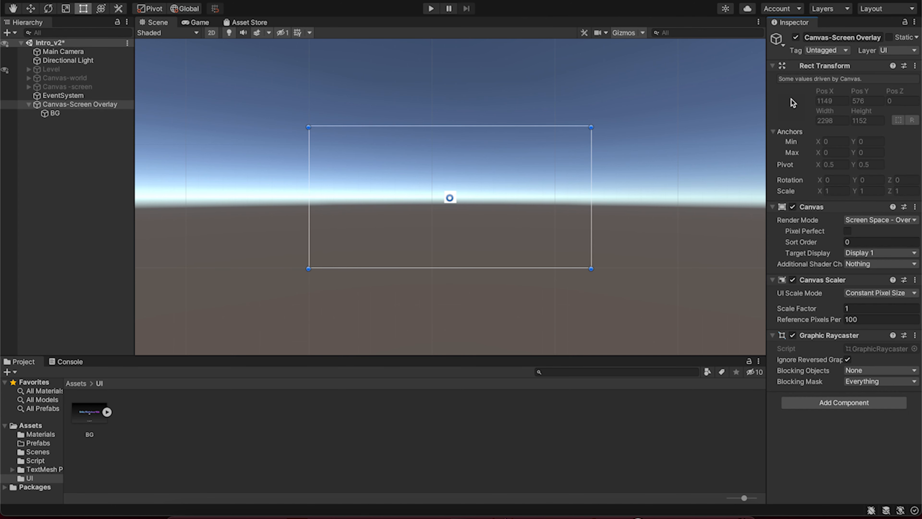
key(super+z)
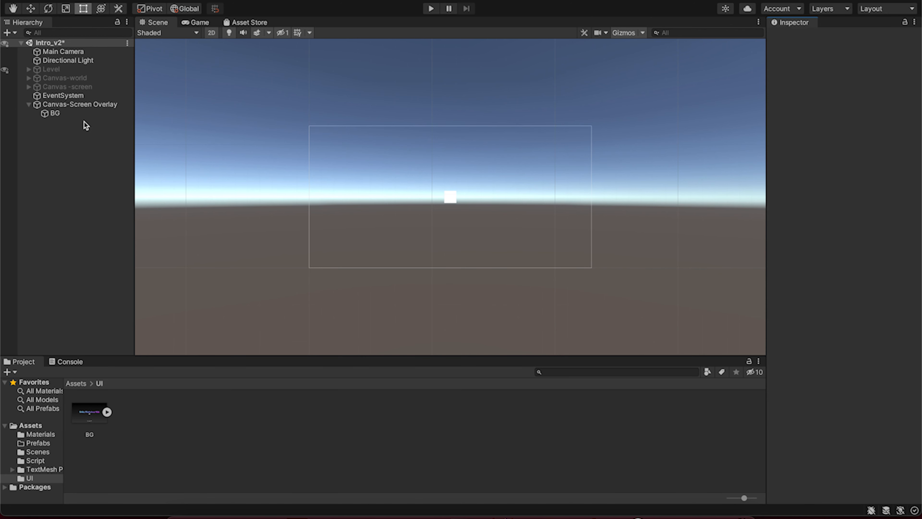
click(87, 113)
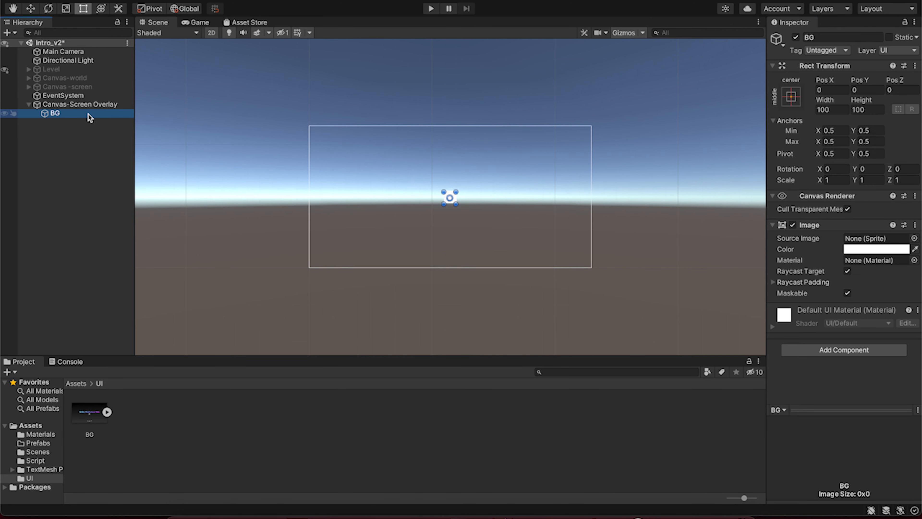
click(792, 102)
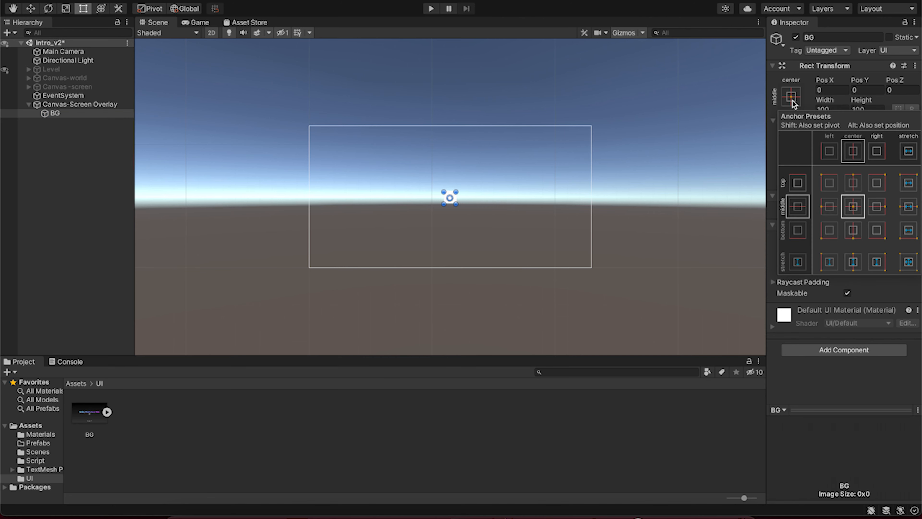
click(908, 265)
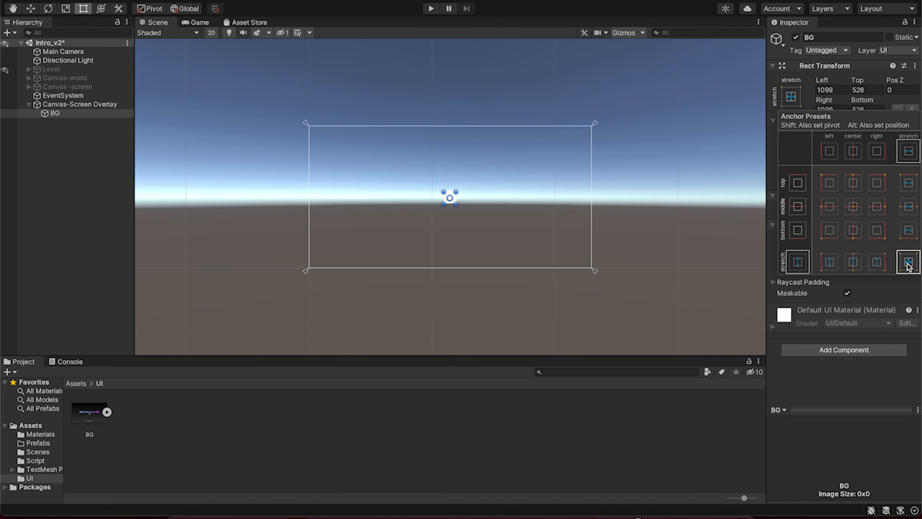
Undo the stretch anchor preset and the renaming of the image to BG
key(super+z)
key(super+z)
key(super+z)
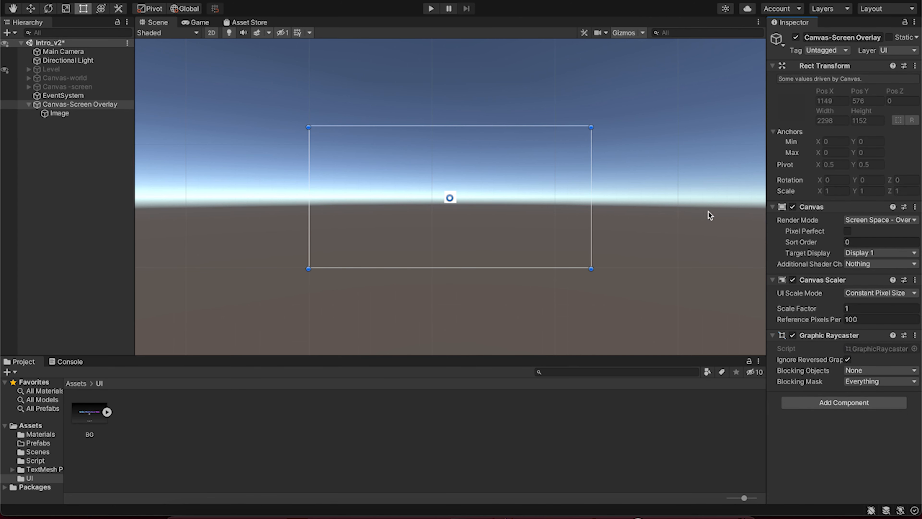
Apply the horizontal and vertical stretch anchor preset to the Image under Canvas-Screen Overlay
click(87, 114)
click(748, 93)
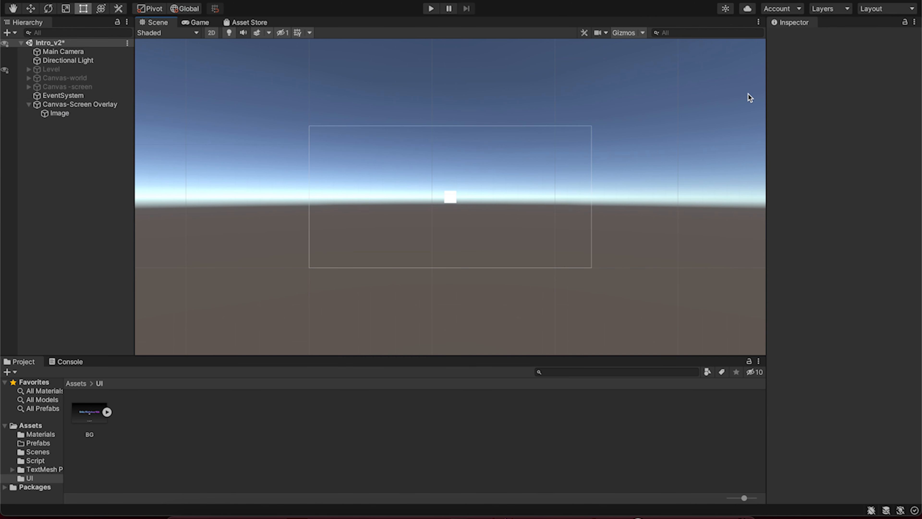
click(85, 114)
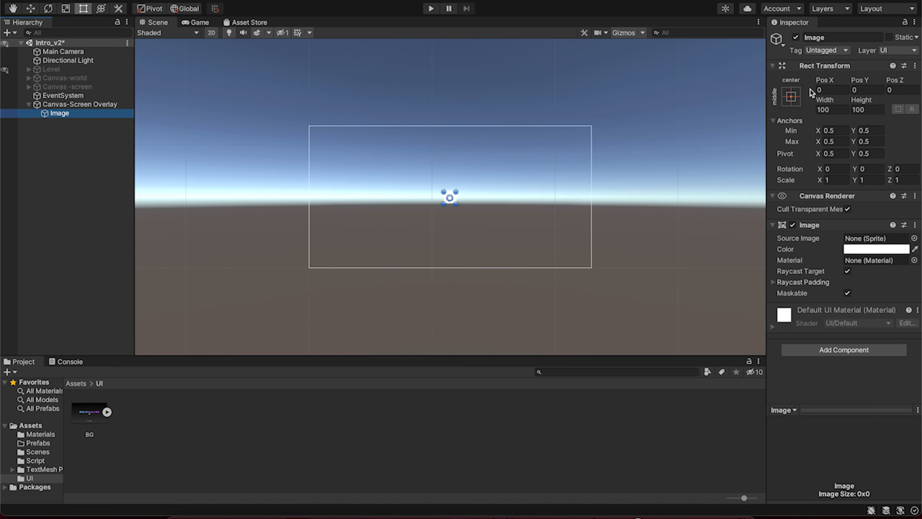
click(794, 96)
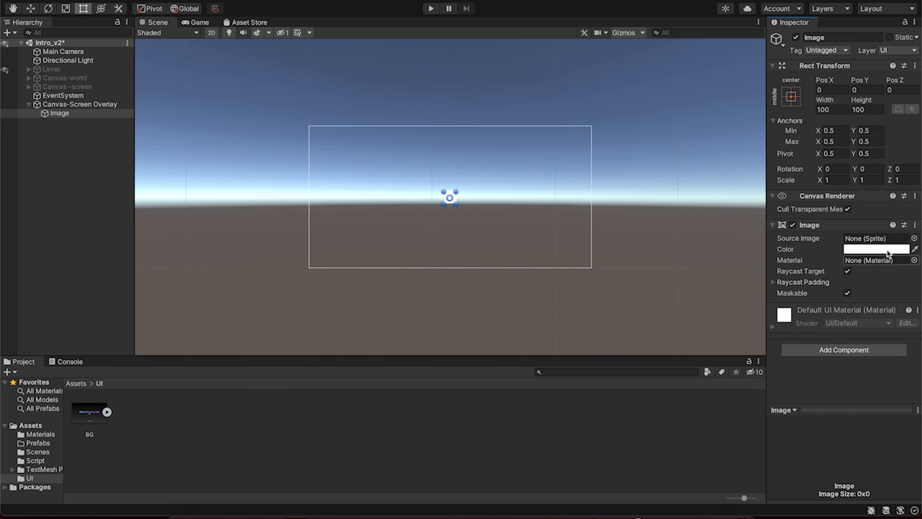
click(786, 96)
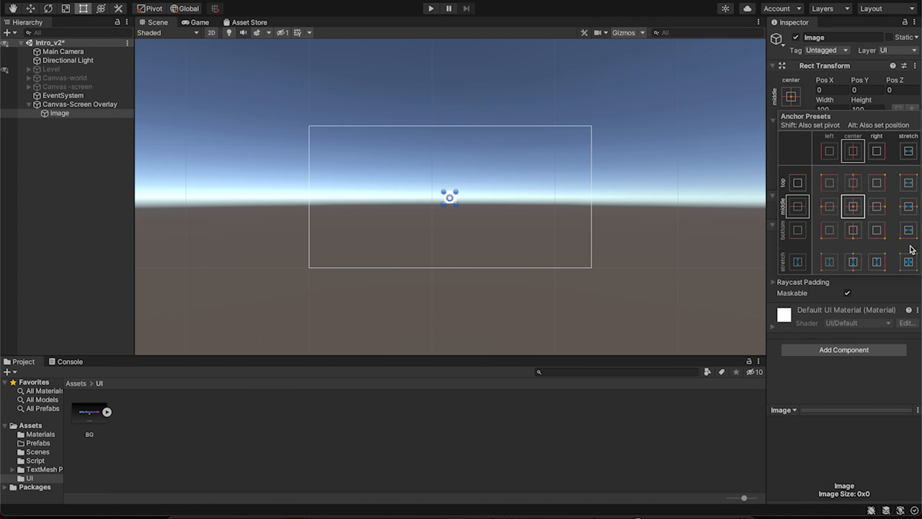
click(909, 262)
Undo the anchor change and the creation of the Image under Canvas-Screen Overlay
key(super+z)
key(super+z)
key(super+z)
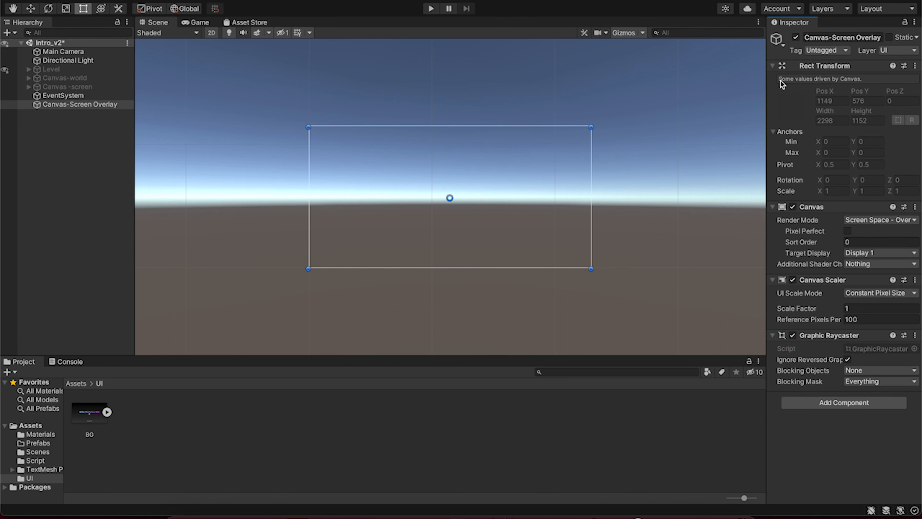
Create a new UI Image as a child of Canvas-Screen Overlay
click(93, 137)
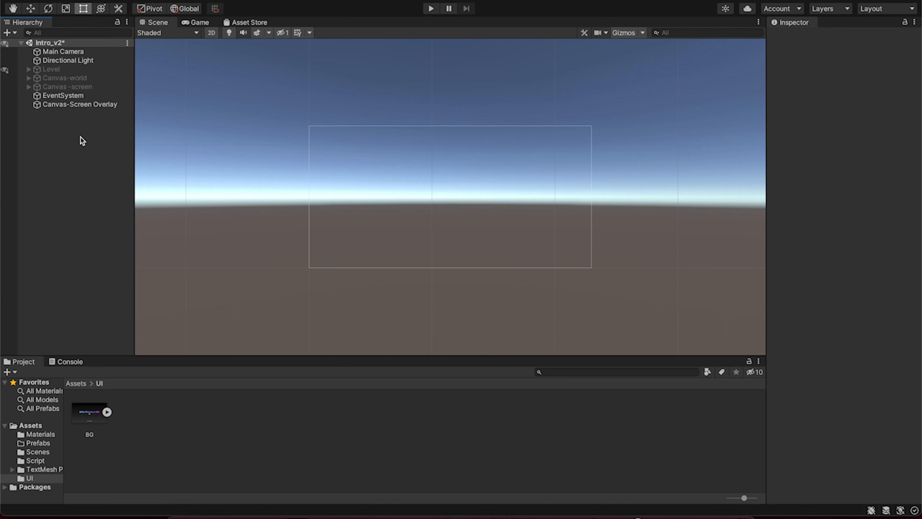
right_click(80, 137)
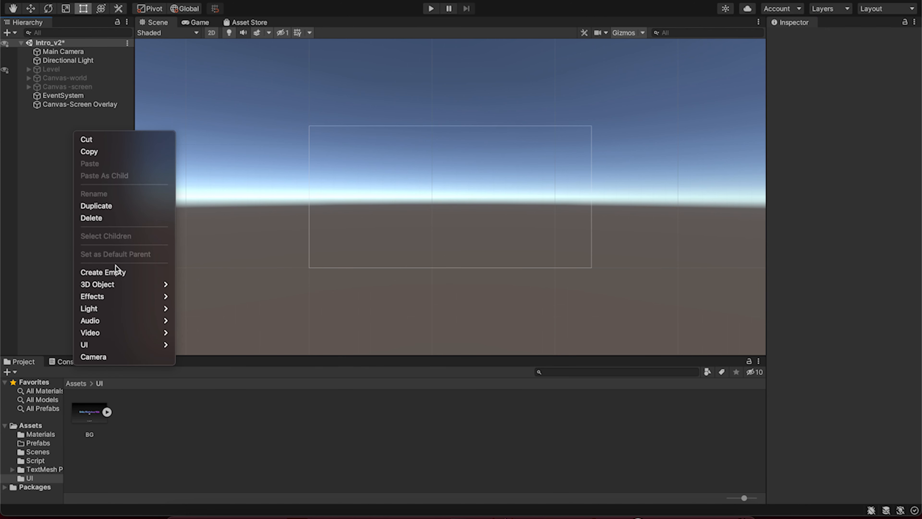
mouse_move(113, 343)
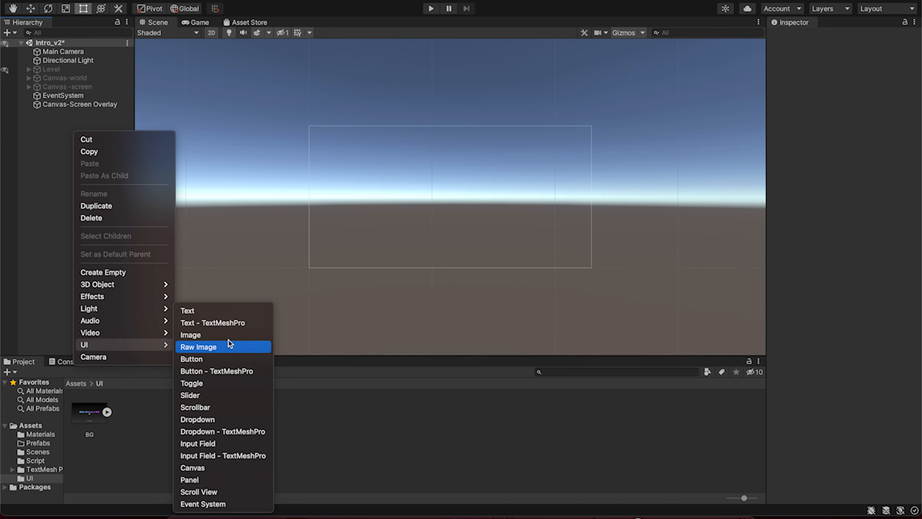
click(230, 336)
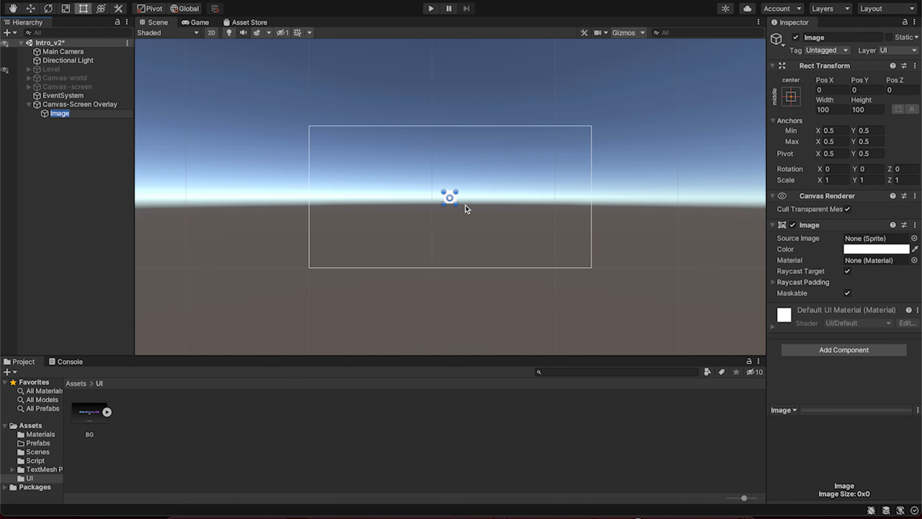
Apply the horizontal and vertical stretch anchor preset to the Image, also setting its pivot and position so it fills the canvas
click(792, 97)
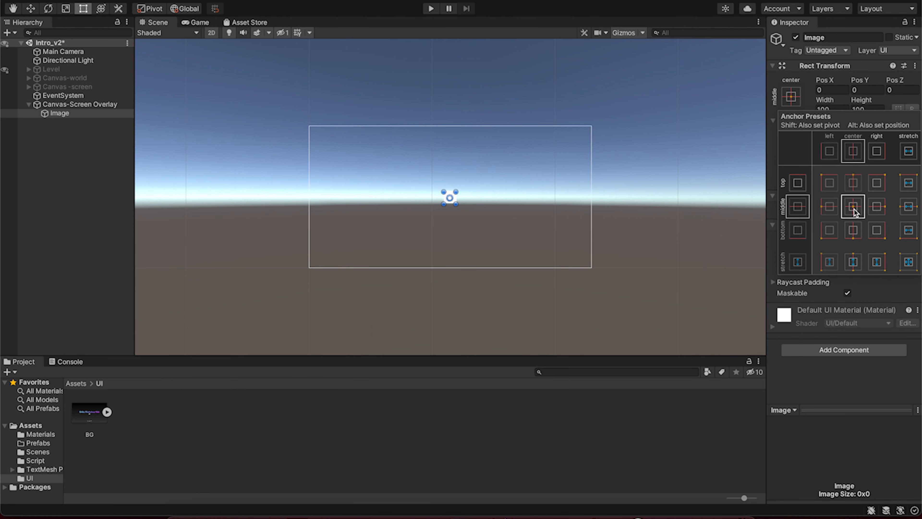
click(908, 264)
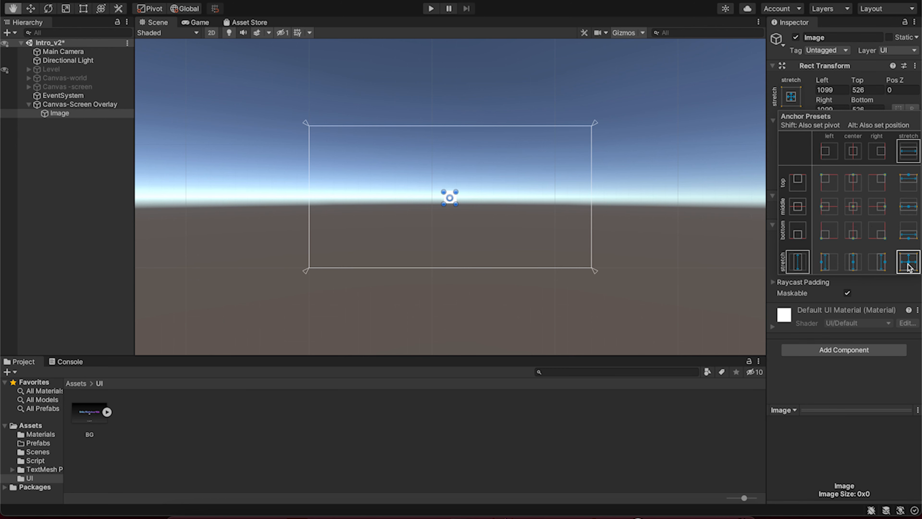
alt+click(909, 264)
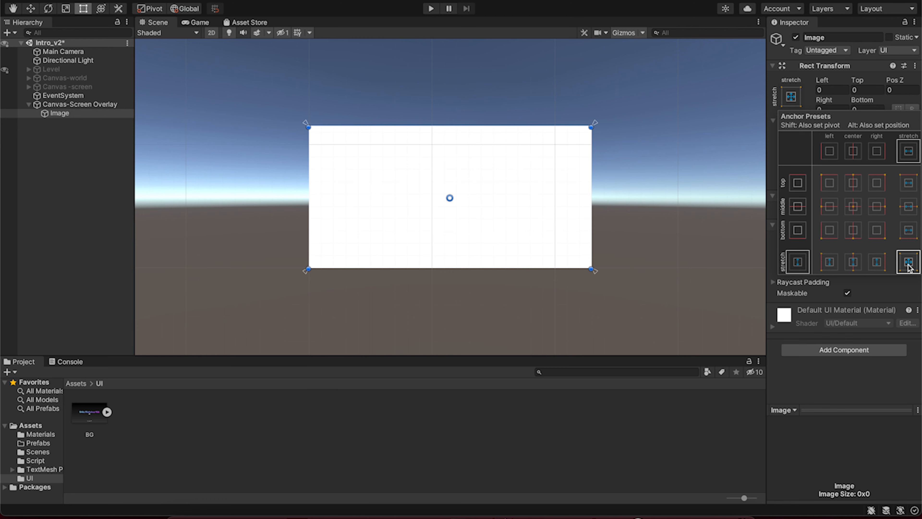
key(shift+alt)
key(shift+alt)
key(shift+alt)
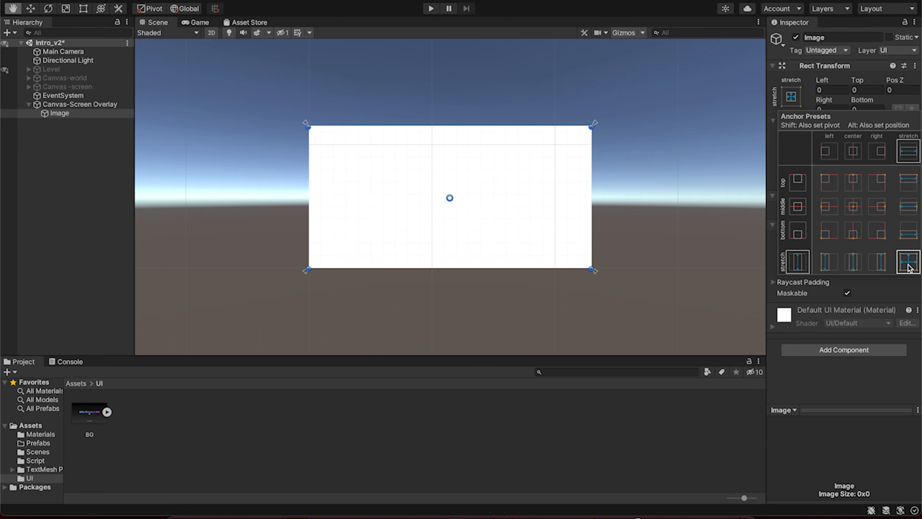
key(shift+alt)
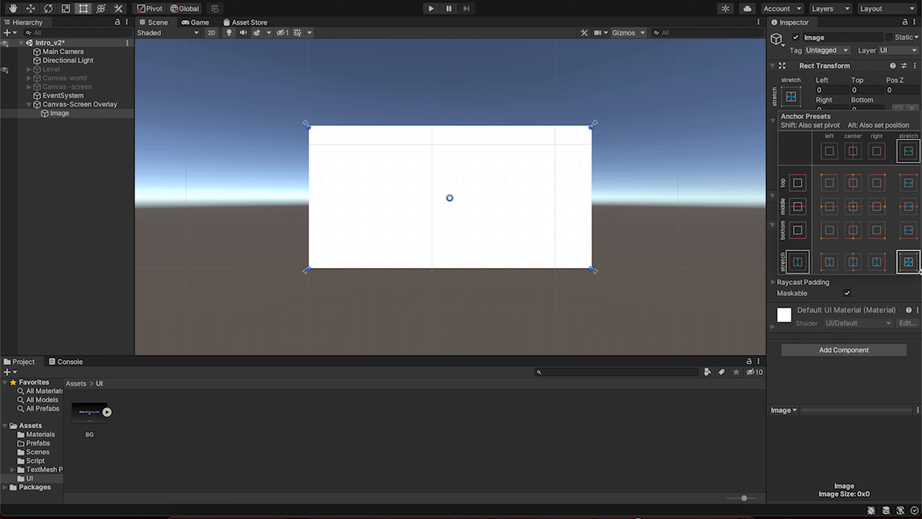
alt+shift+click(910, 264)
alt+shift+click(915, 267)
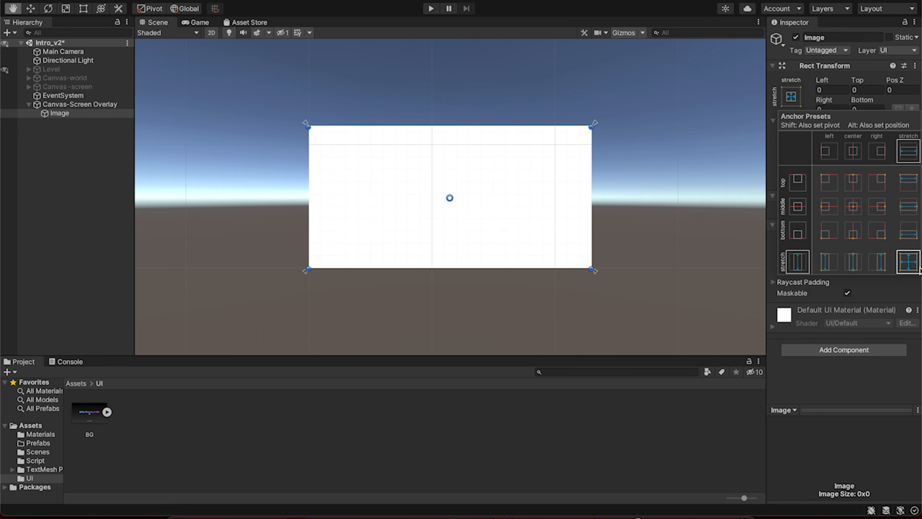
alt+shift+click(913, 266)
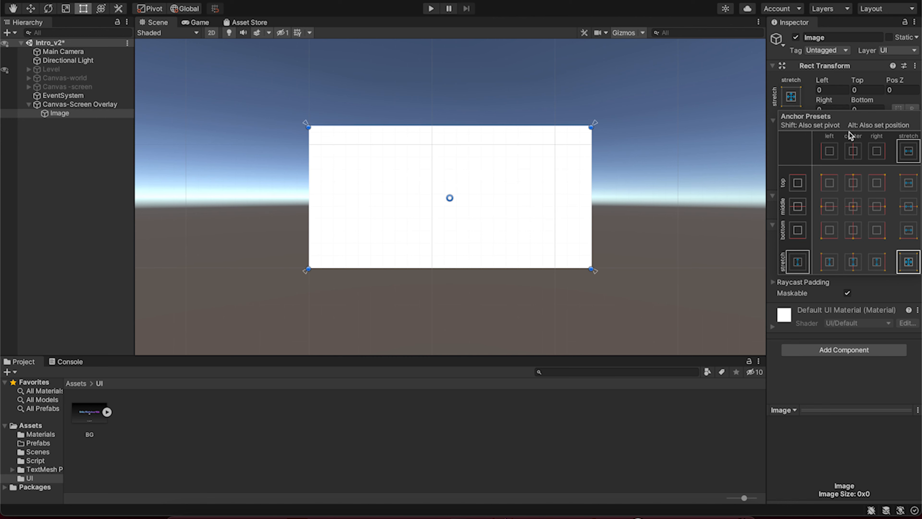
click(789, 96)
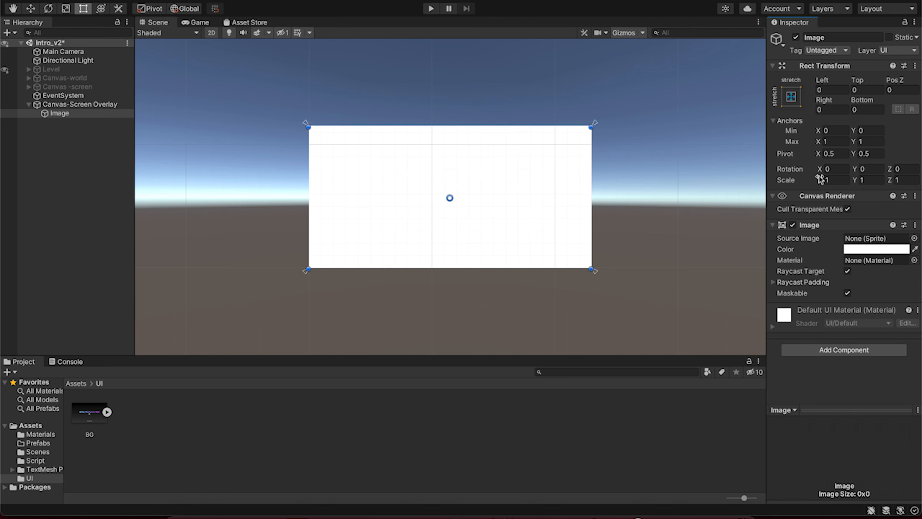
Set the Image component's color to black (000000)
click(891, 250)
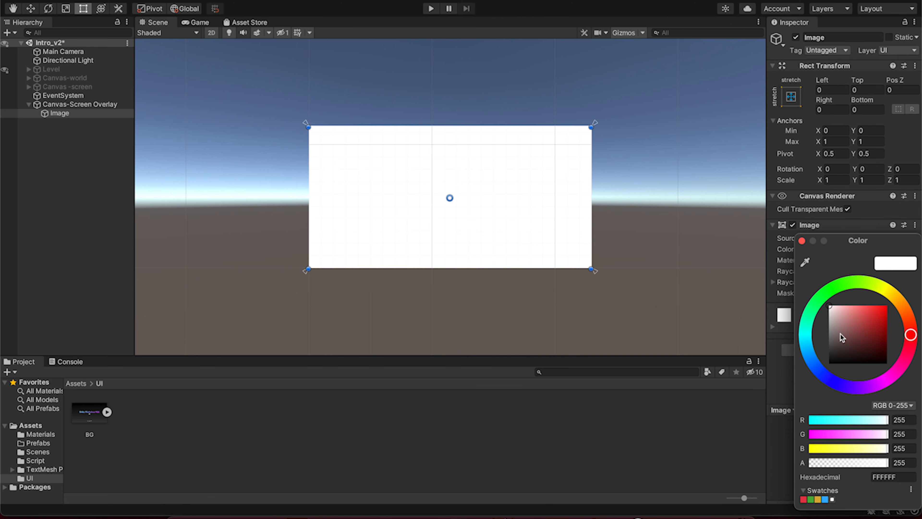
drag(842, 338, 799, 381)
click(33, 196)
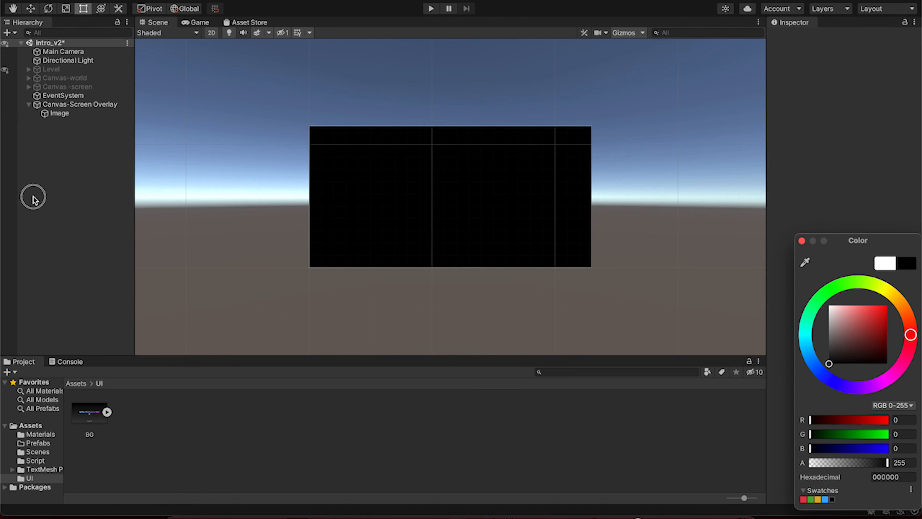
Check the texture type of the BG asset and assign BG as the Image's source image
click(72, 113)
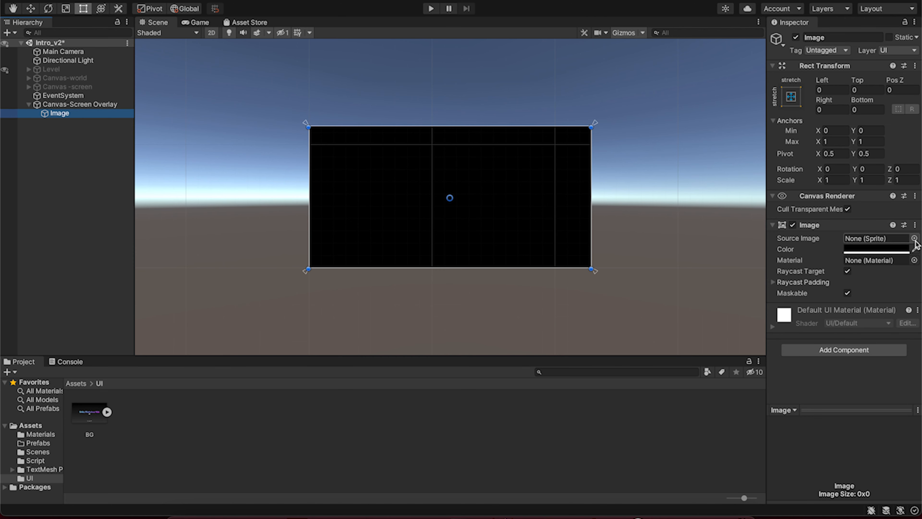
click(92, 417)
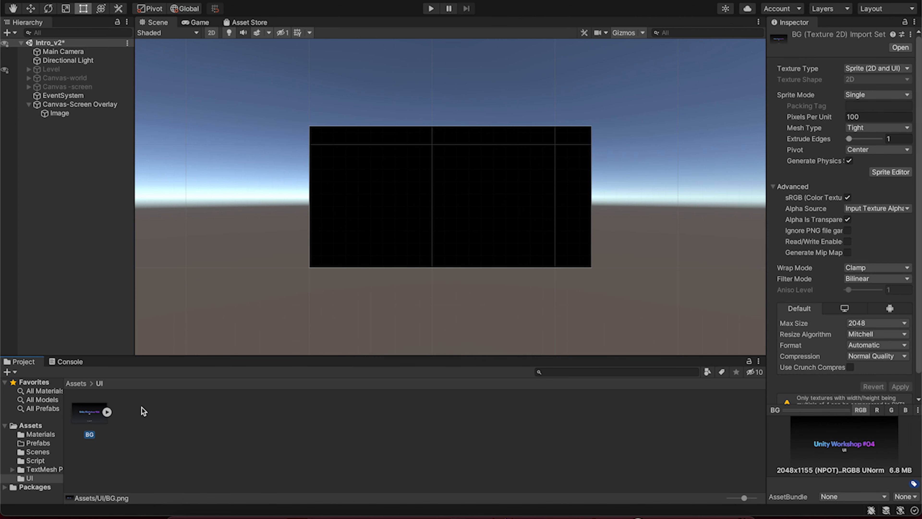
click(885, 68)
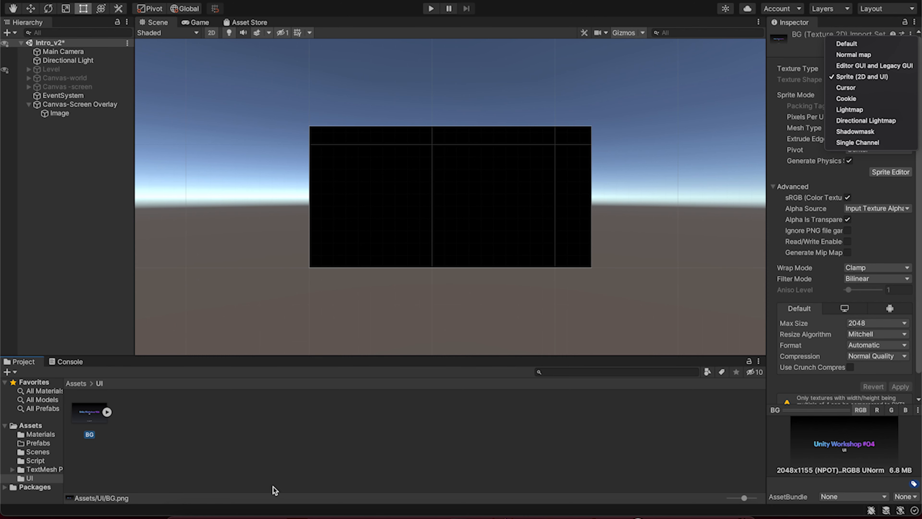
click(268, 473)
click(69, 114)
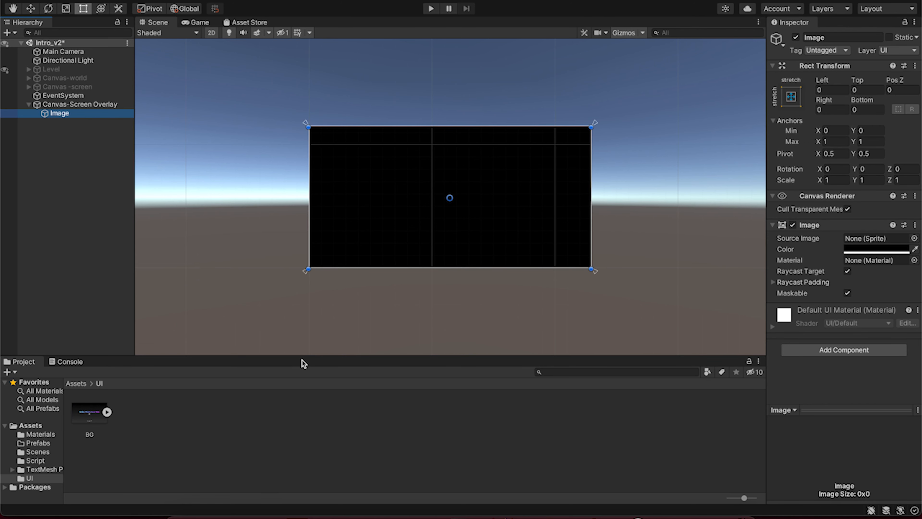
drag(93, 415, 855, 238)
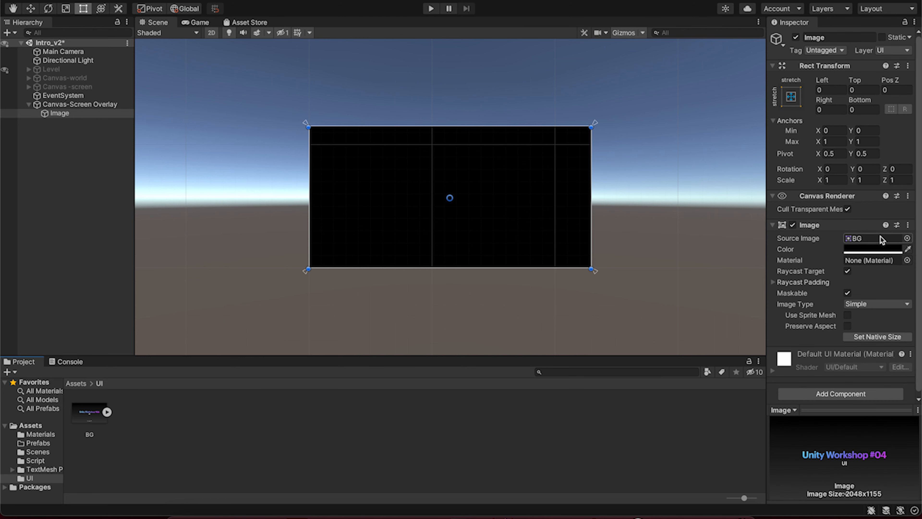
click(59, 113)
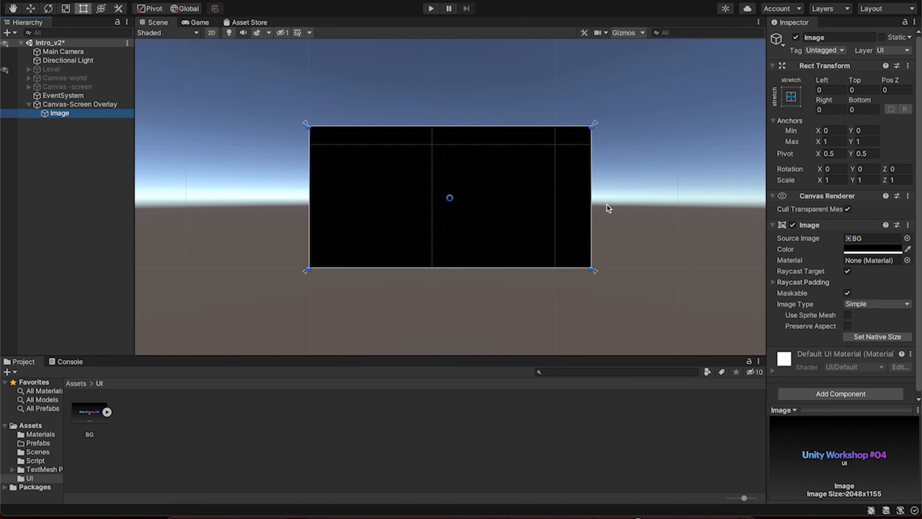
Set the Image's color to white (FFFFFF) so the BG sprite shows untinted
click(869, 250)
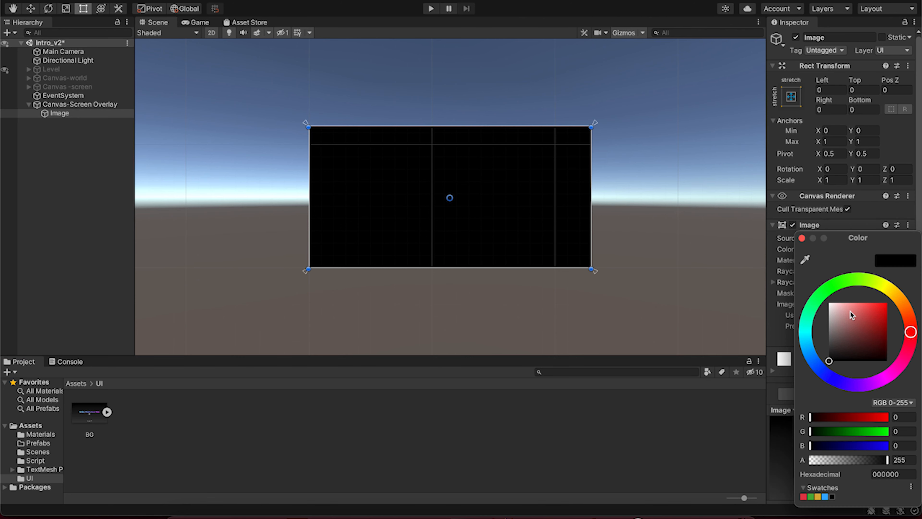
drag(855, 325, 788, 269)
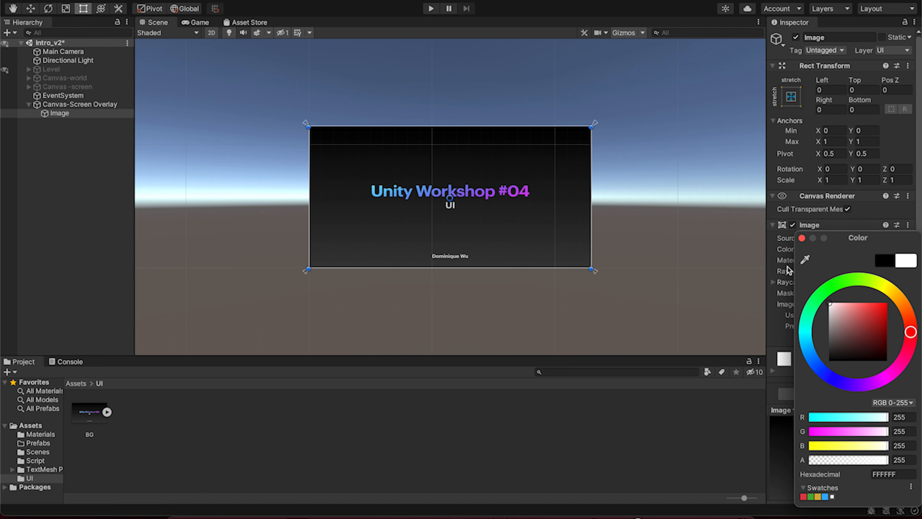
click(64, 276)
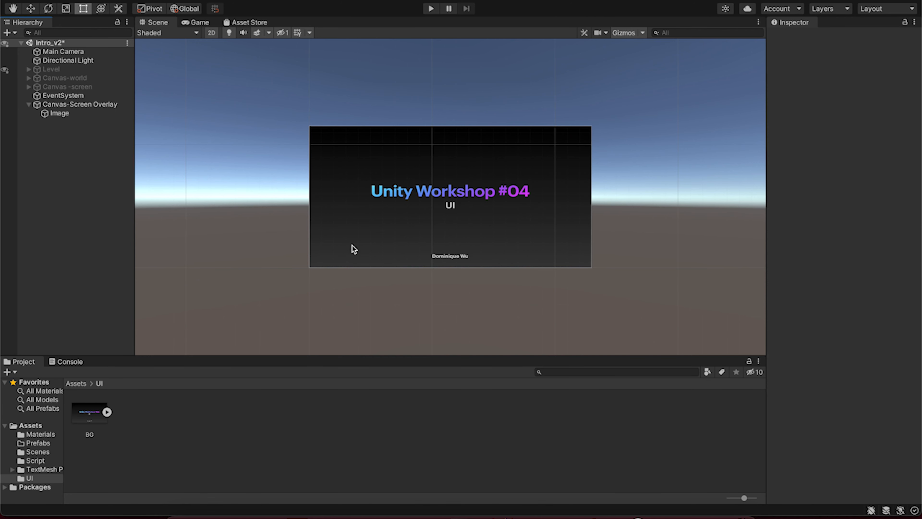
click(82, 112)
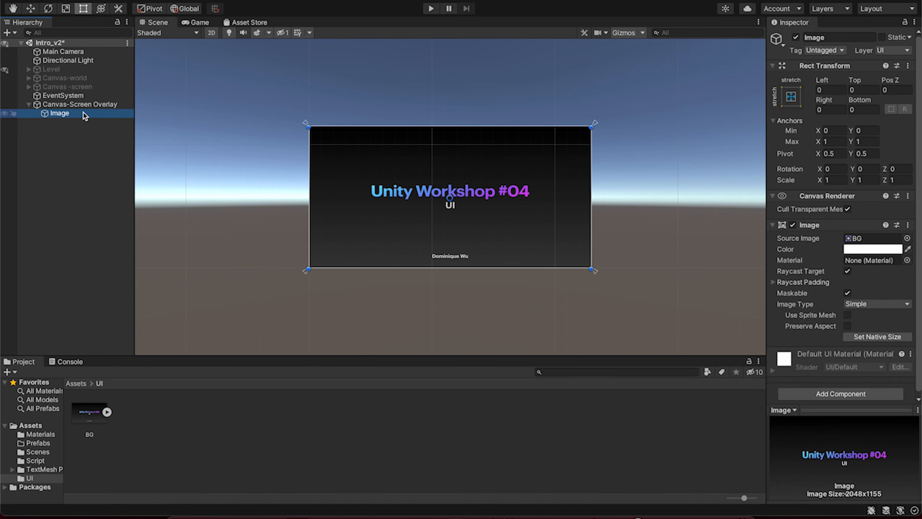
Set the Image's source sprite to None and its color to black (000000)
click(907, 238)
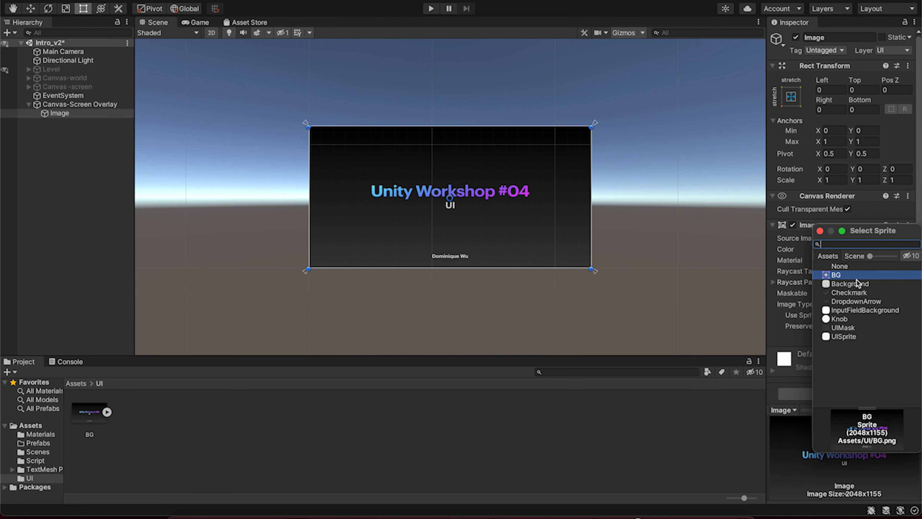
click(861, 268)
click(868, 216)
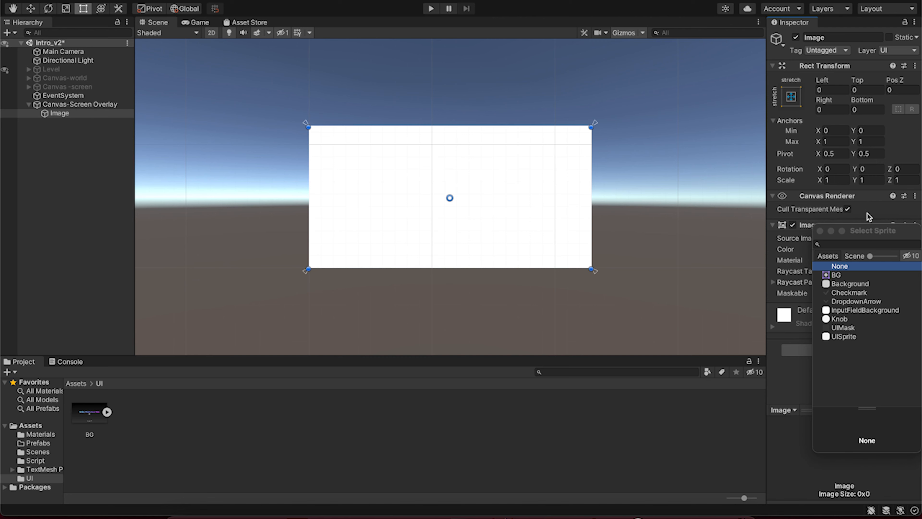
click(900, 249)
drag(855, 334, 779, 411)
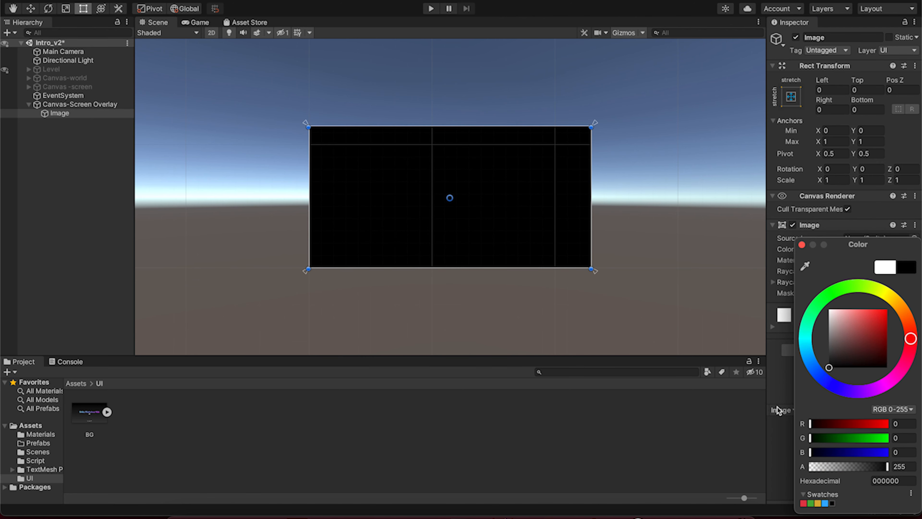
click(80, 201)
click(108, 106)
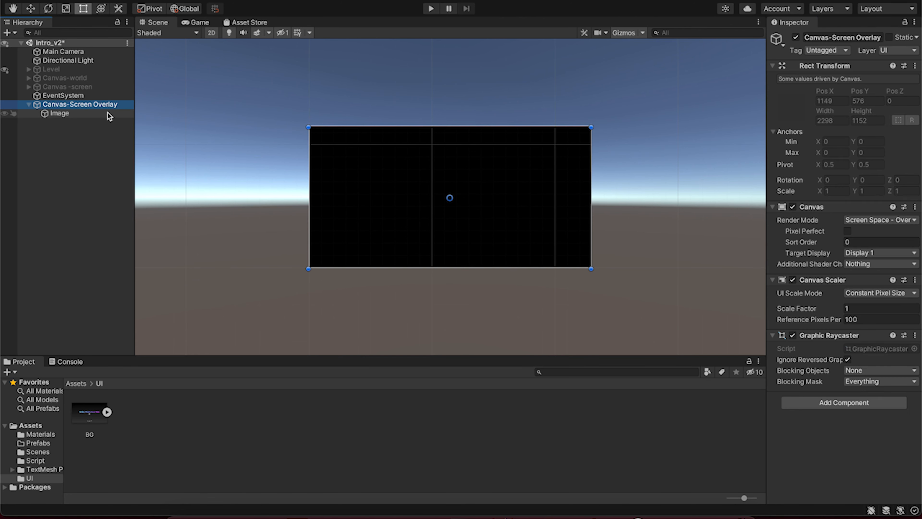
click(109, 114)
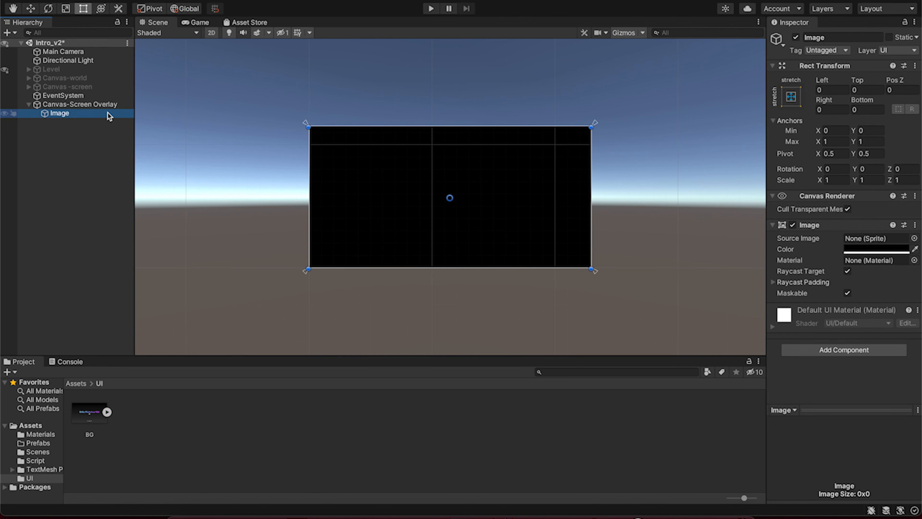
right_click(89, 114)
click(84, 108)
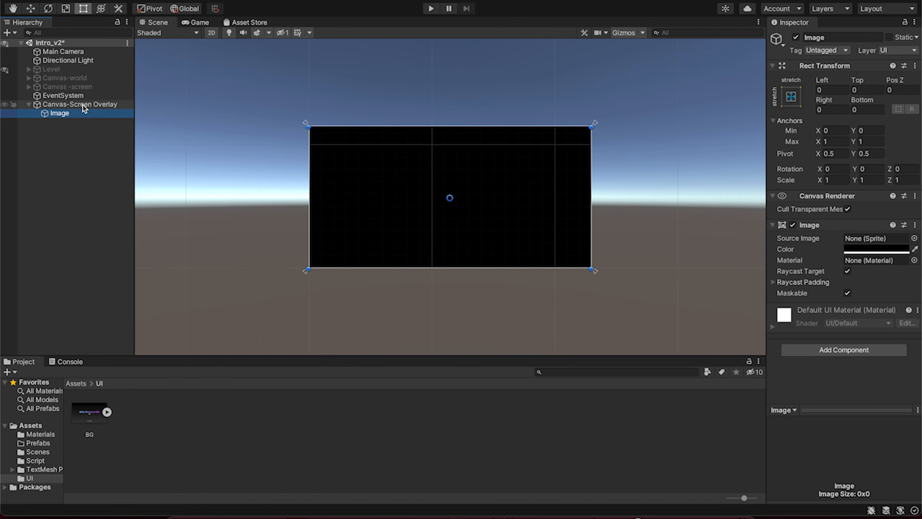
click(79, 113)
right_click(80, 113)
click(69, 148)
click(38, 154)
Create an empty child object under Image and name it Container
click(59, 112)
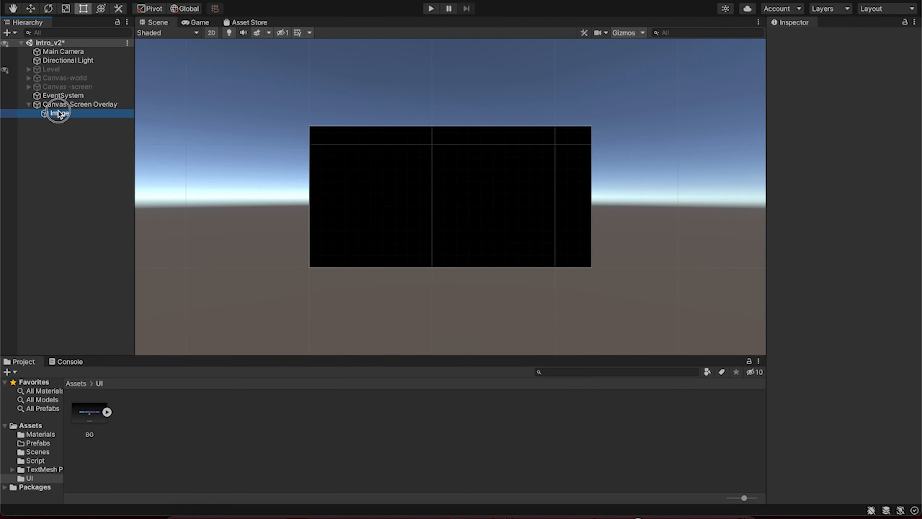
right_click(58, 110)
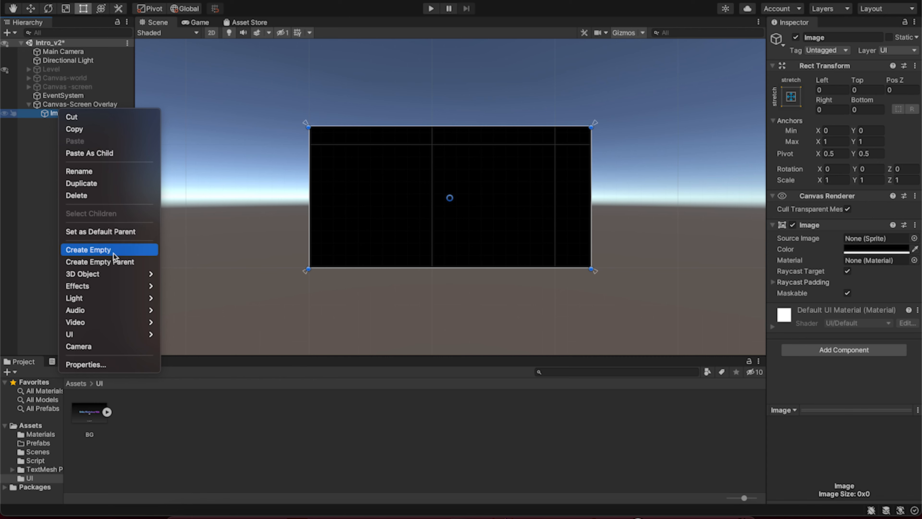
click(121, 254)
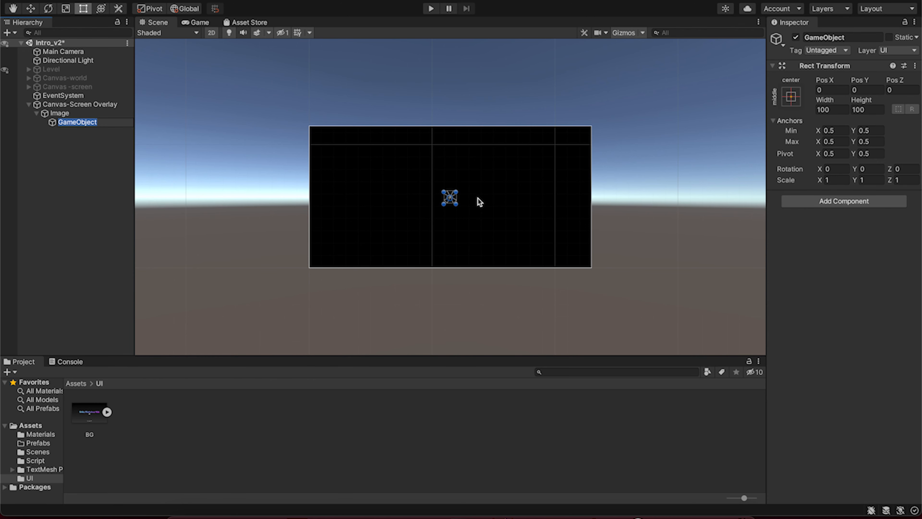
key(BackSpace)
text(Container)
click(85, 122)
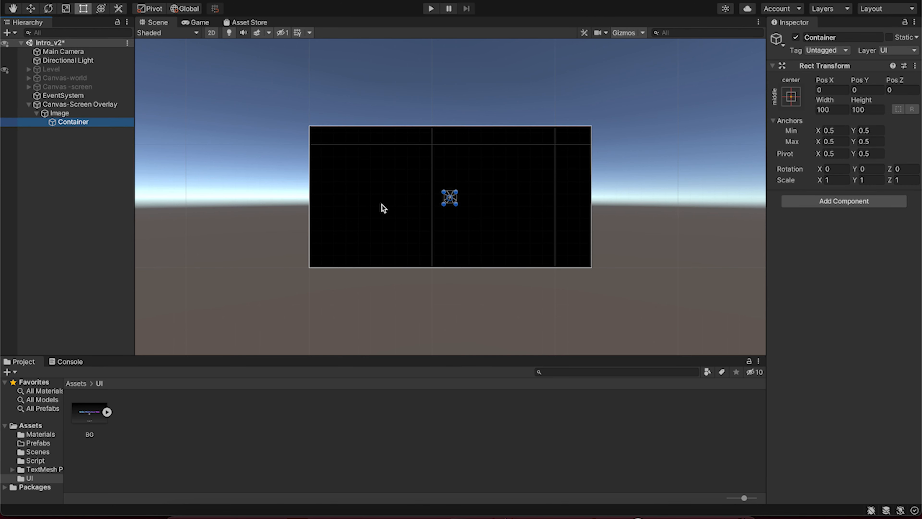
Resize Container freehand to about 591 wide by 671 high, just right of and below the canvas centre
drag(456, 195, 484, 157)
drag(479, 206, 480, 259)
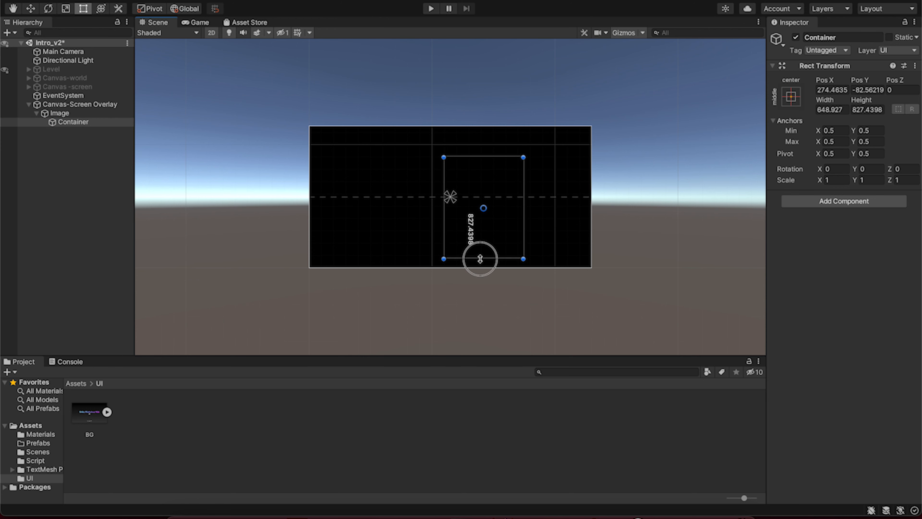
drag(484, 157, 489, 182)
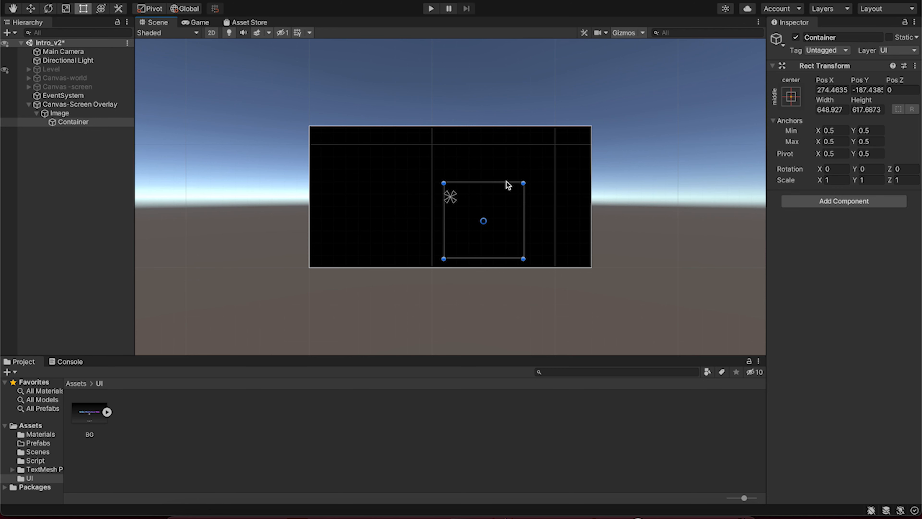
drag(524, 213, 506, 212)
drag(489, 183, 489, 177)
drag(506, 215, 516, 214)
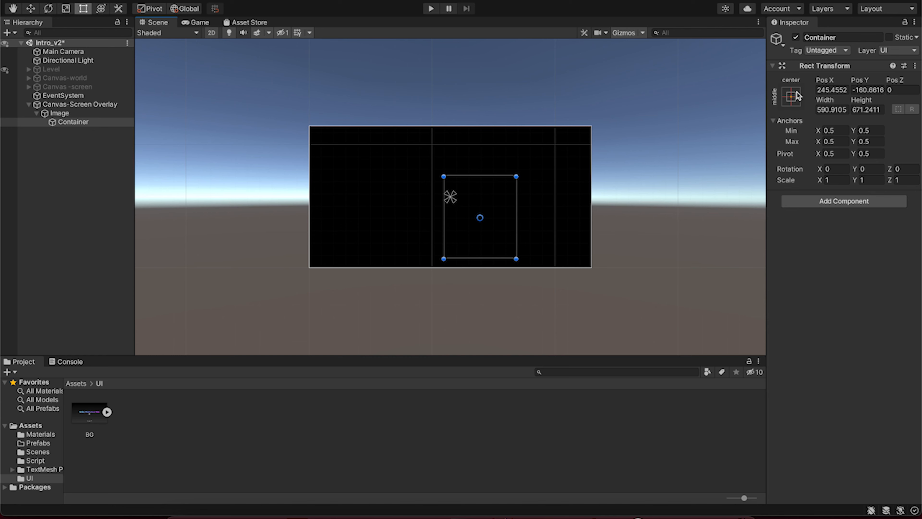
Apply the full stretch anchor preset to Container, including its position, so it fills the parent Image
click(791, 97)
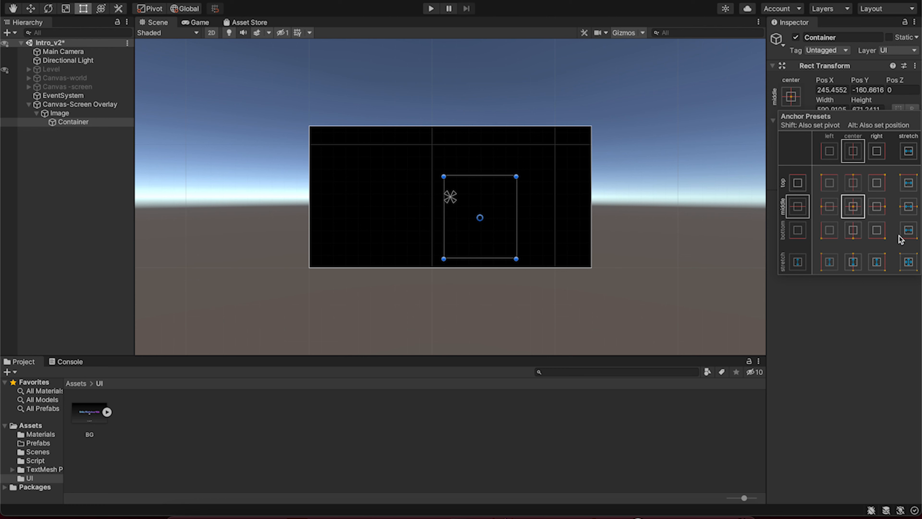
click(910, 264)
key(alt)
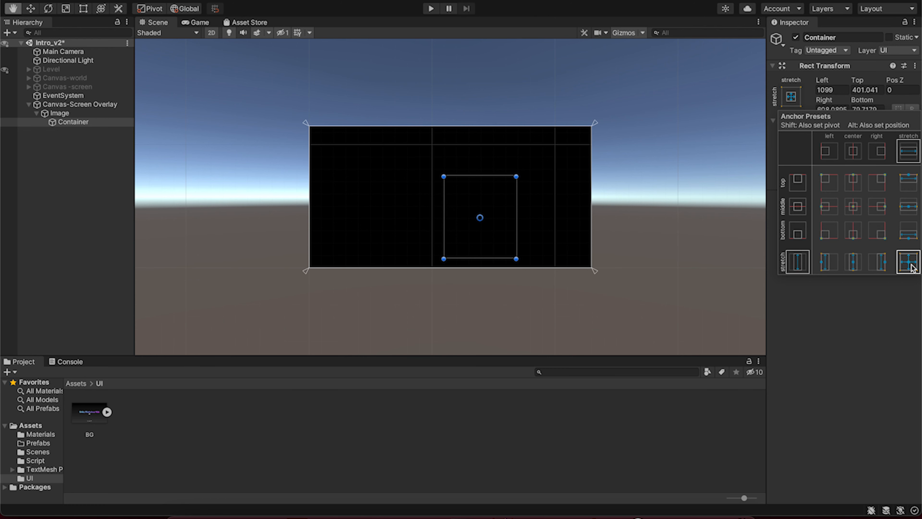
alt+click(910, 264)
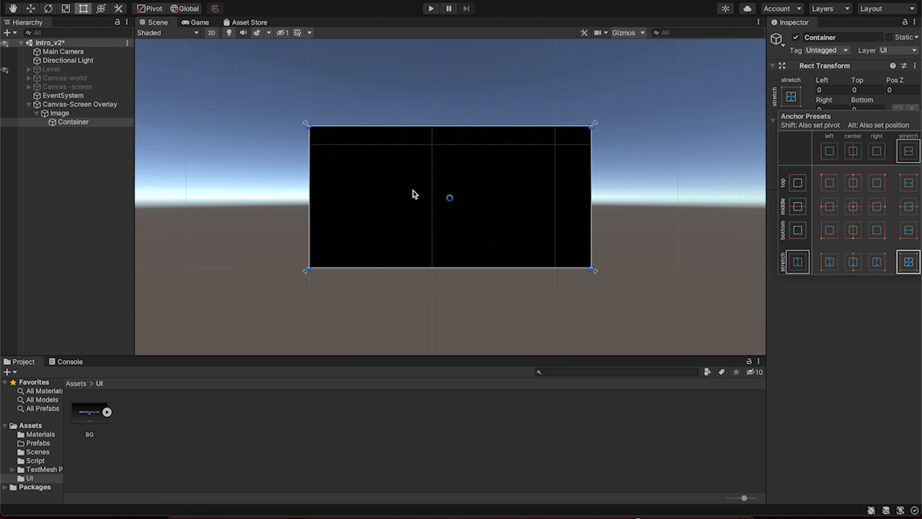
Anchor Container to middle right and shrink it toward the lower-right corner to about 861 by 911
click(877, 207)
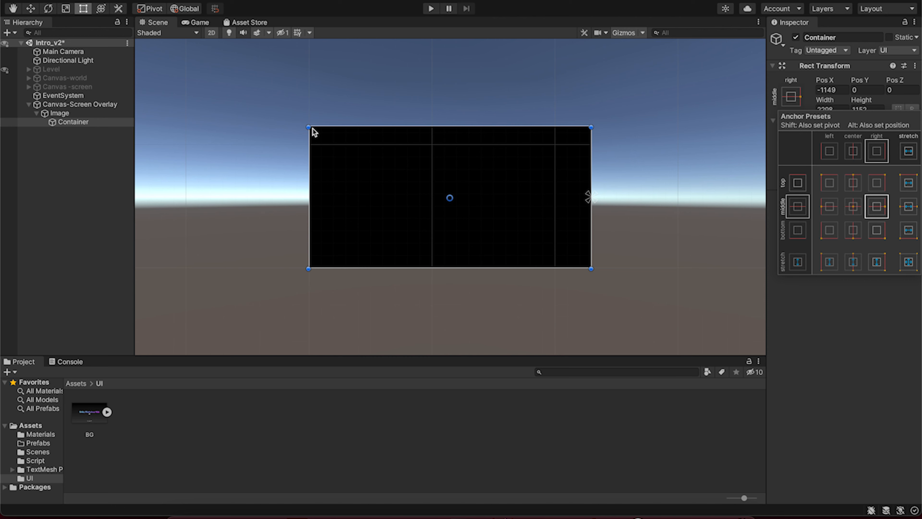
drag(308, 127, 485, 156)
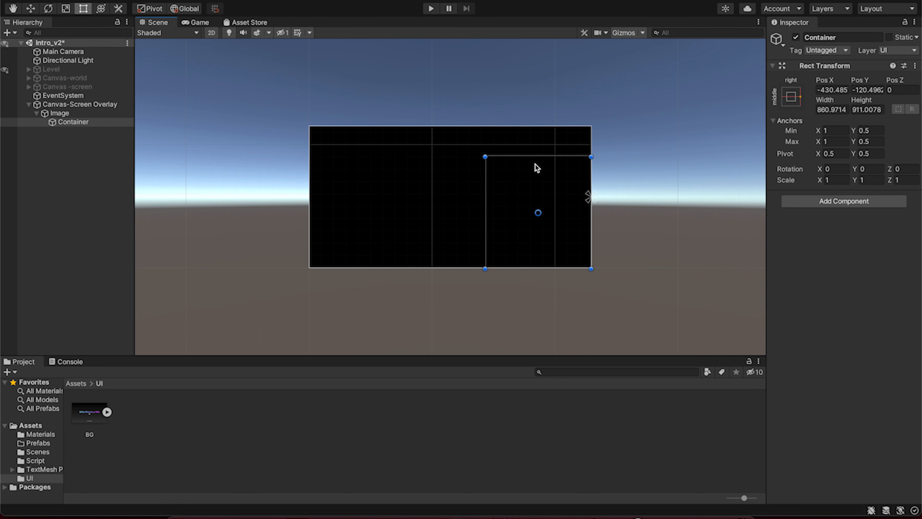
Try the middle-center and bottom-right anchor presets on Container, then restore the middle-right anchor
click(791, 96)
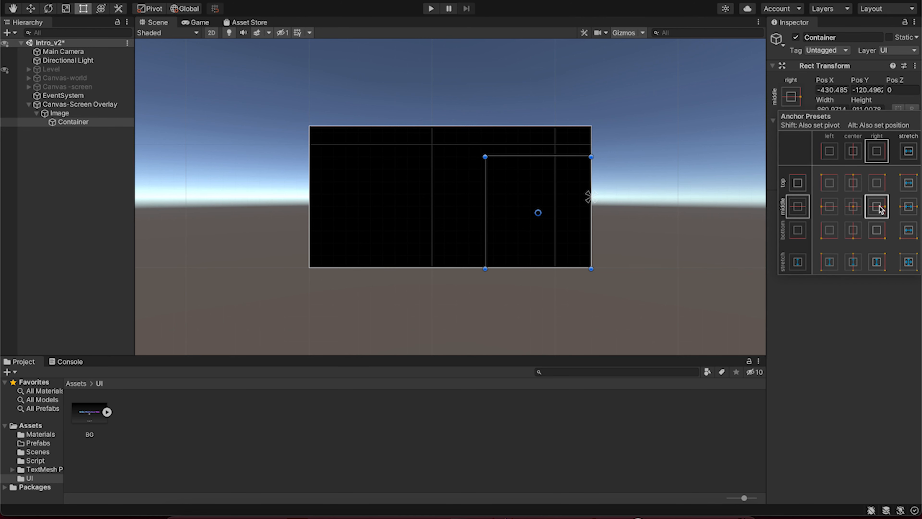
click(853, 207)
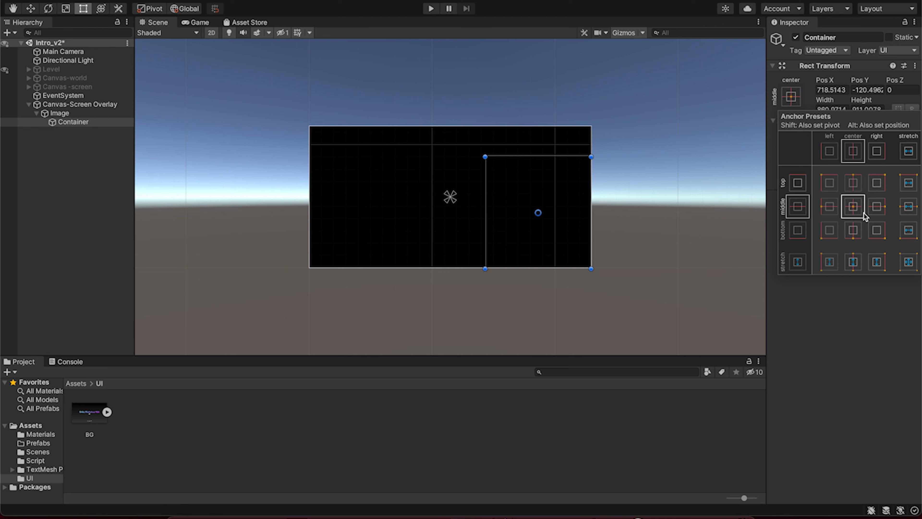
click(880, 209)
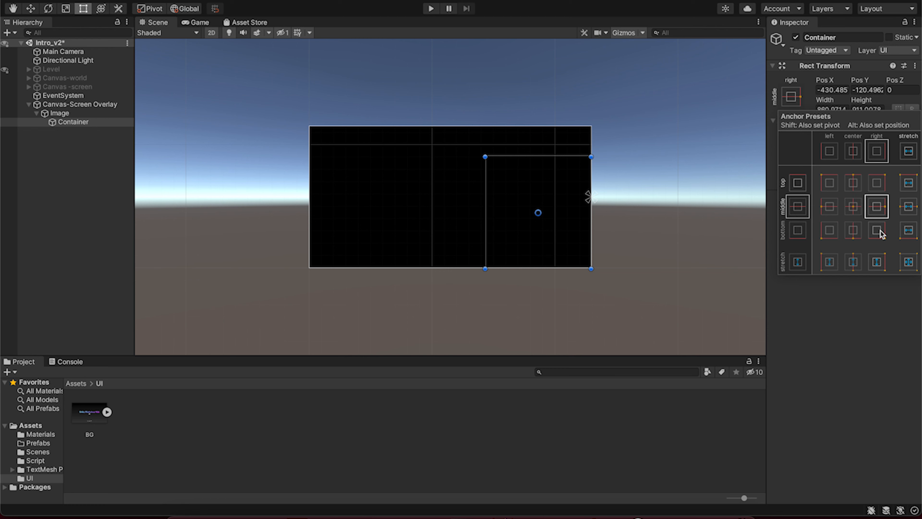
click(882, 238)
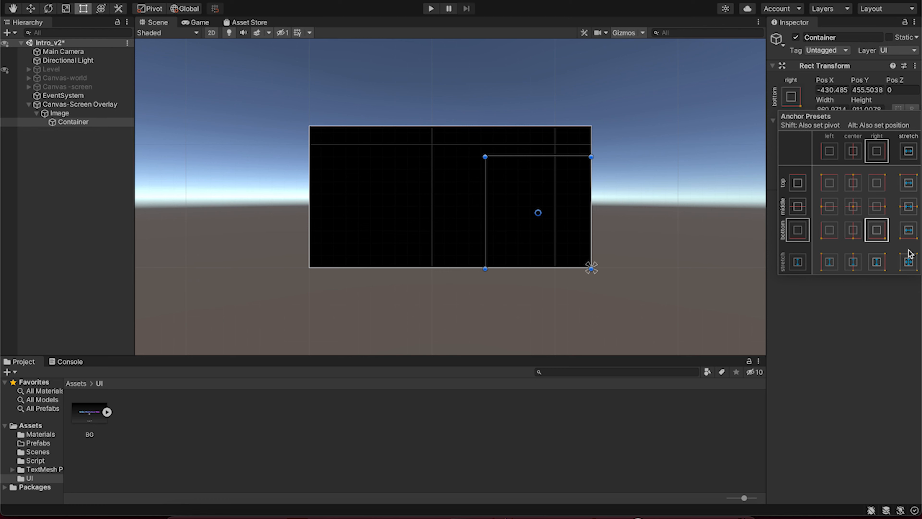
click(881, 208)
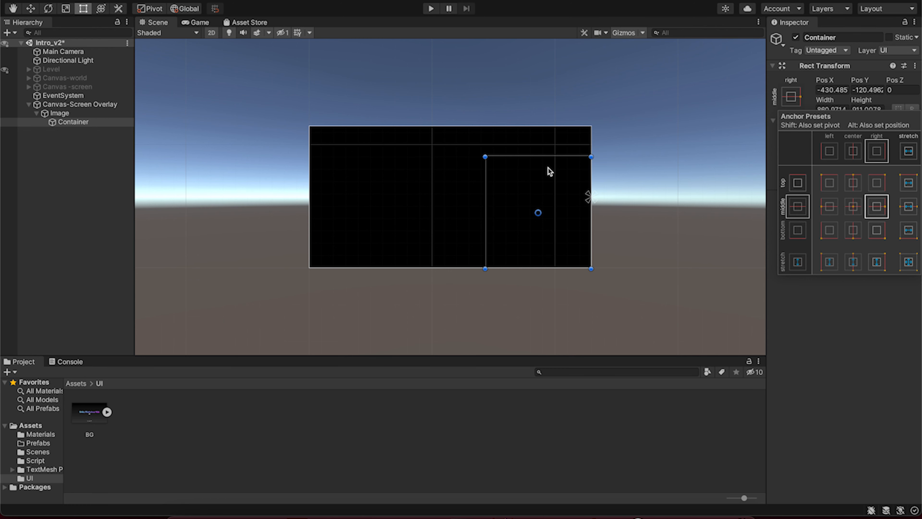
Pull in Container's bottom and right edges so it is about 669 wide by 710 high
drag(532, 272, 532, 244)
drag(591, 185, 568, 185)
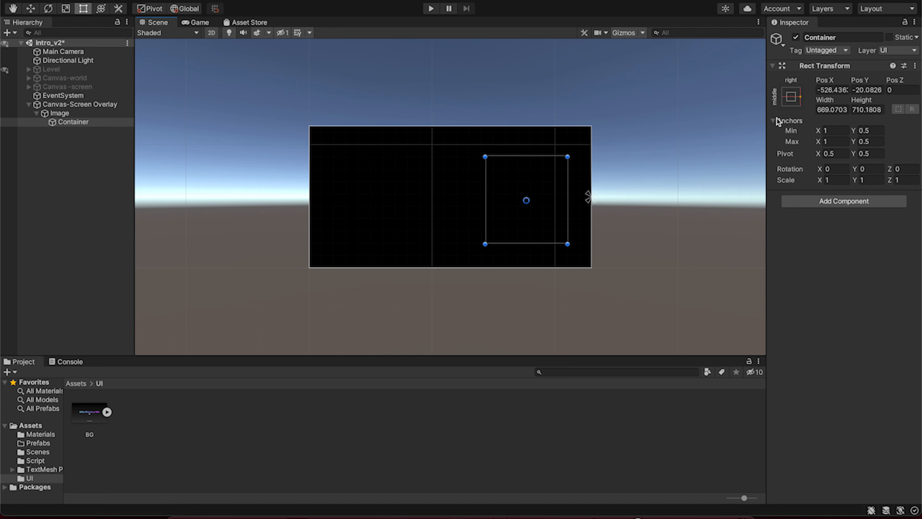
click(792, 97)
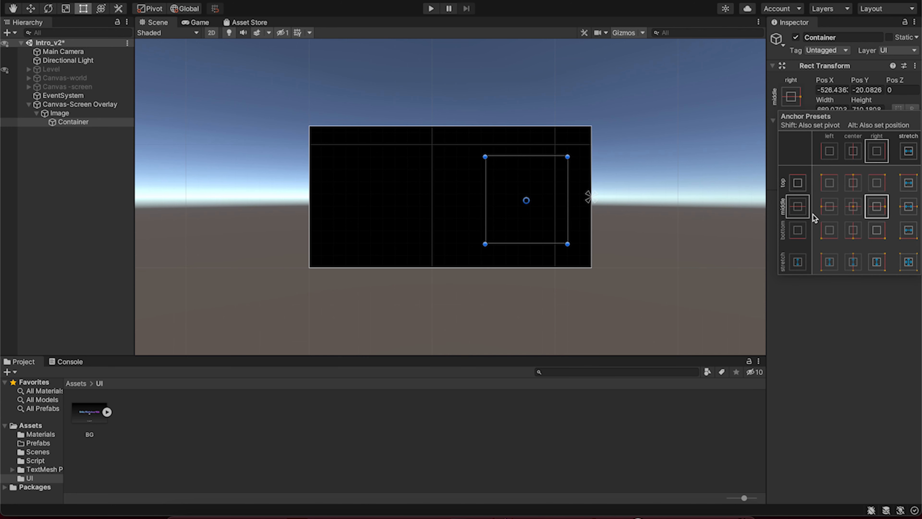
key(t)
click(846, 315)
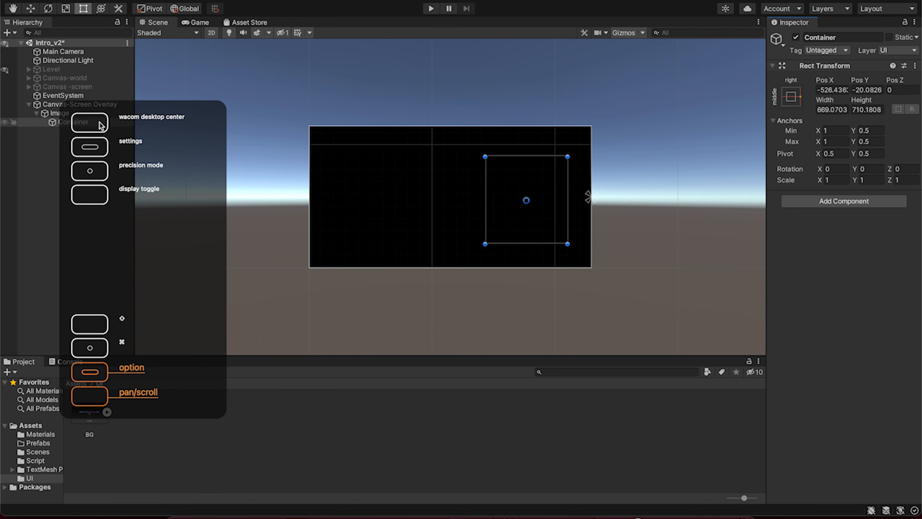
click(39, 169)
Add a Vertical Layout Group component to Container
click(90, 123)
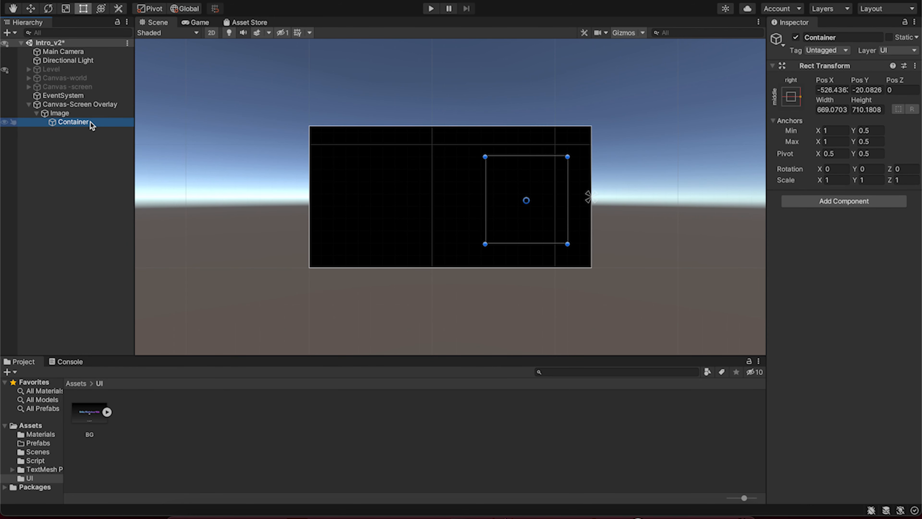
click(852, 204)
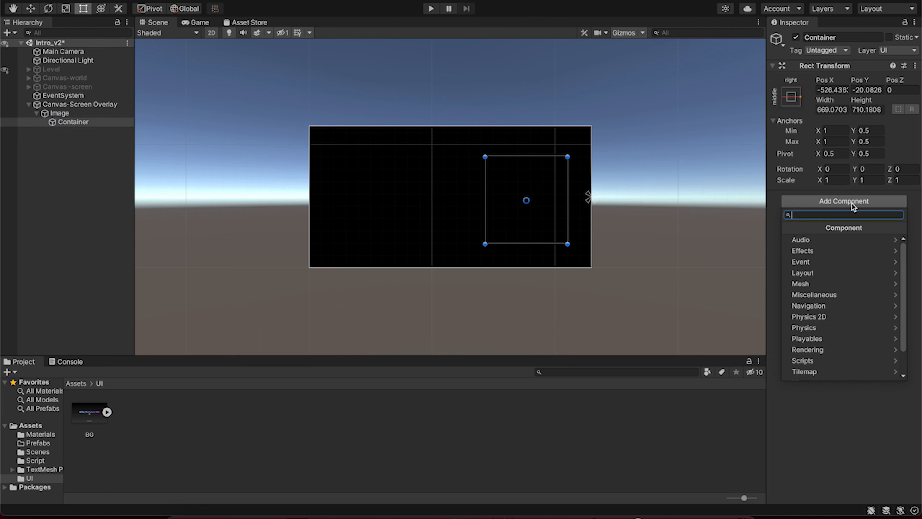
click(842, 272)
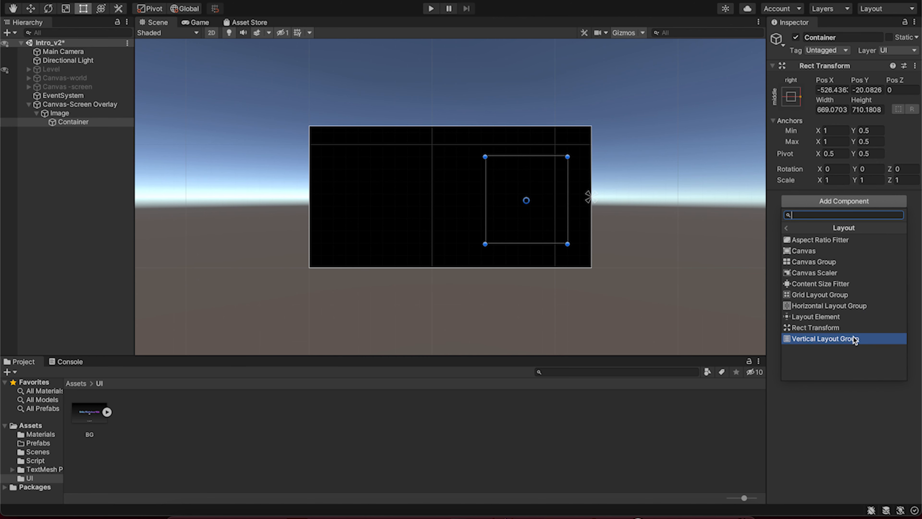
click(874, 339)
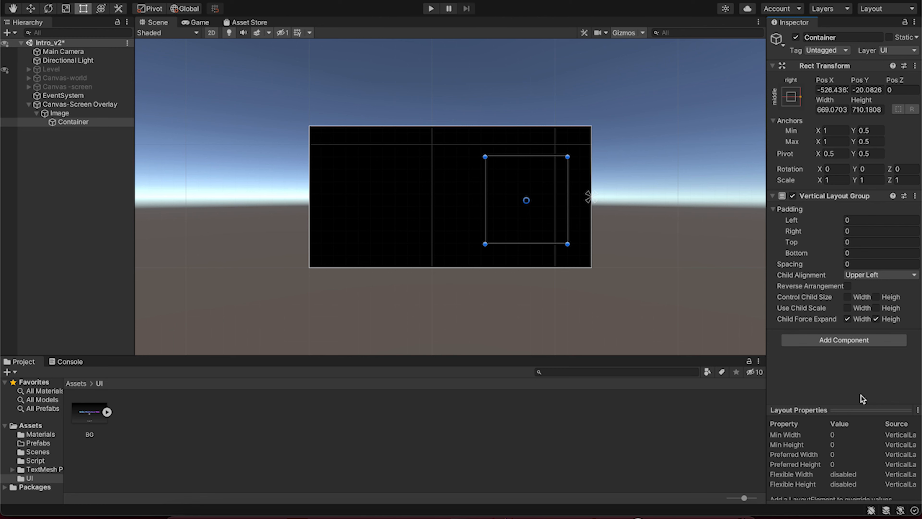
Set the Vertical Layout Group's spacing to 5 and its child alignment to Middle Center
click(860, 264)
click(886, 275)
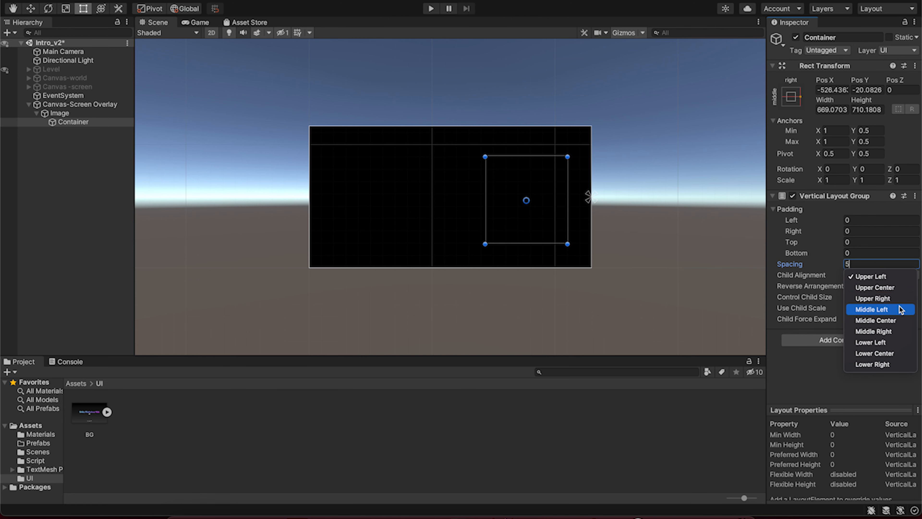
click(897, 320)
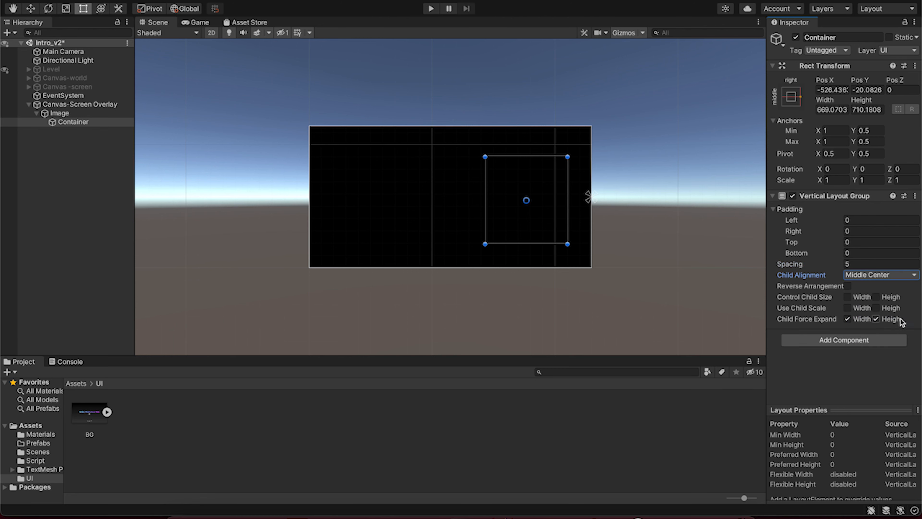
Enable Control Child Size for width and height, and add a Button - TextMeshPro object under Container
click(847, 297)
click(876, 297)
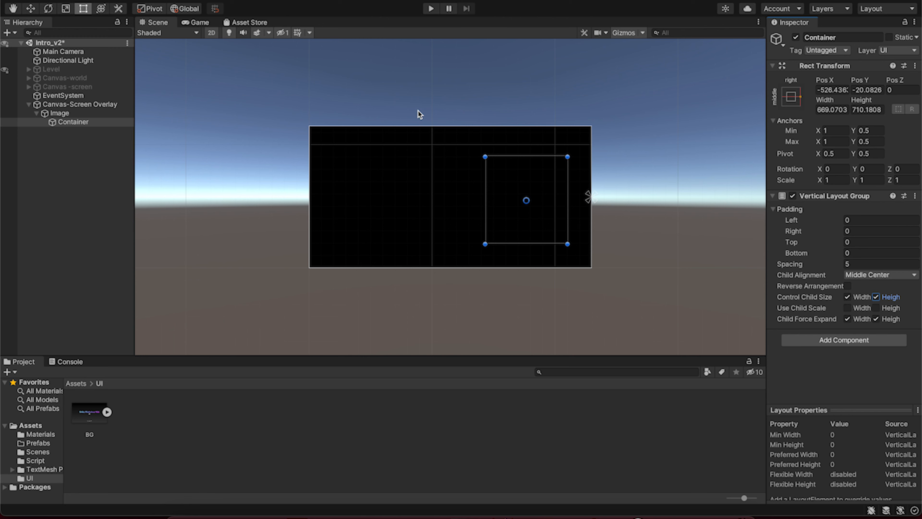
right_click(84, 121)
mouse_move(134, 344)
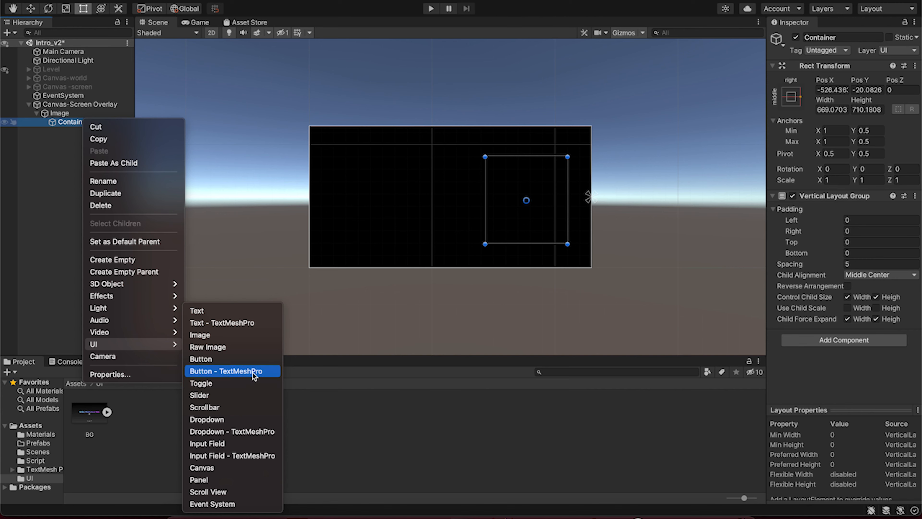
click(228, 371)
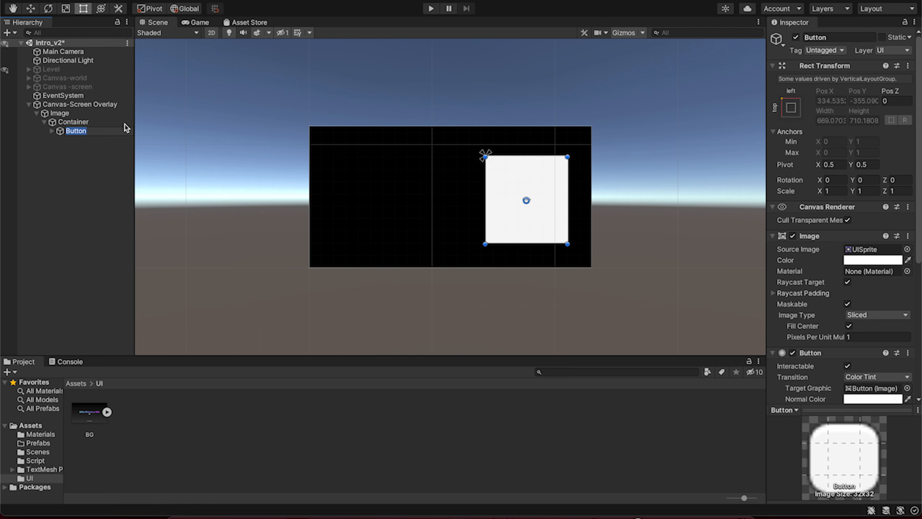
Disable Control Child Size for both width and height in Container's Vertical Layout Group
click(109, 122)
click(847, 296)
click(876, 297)
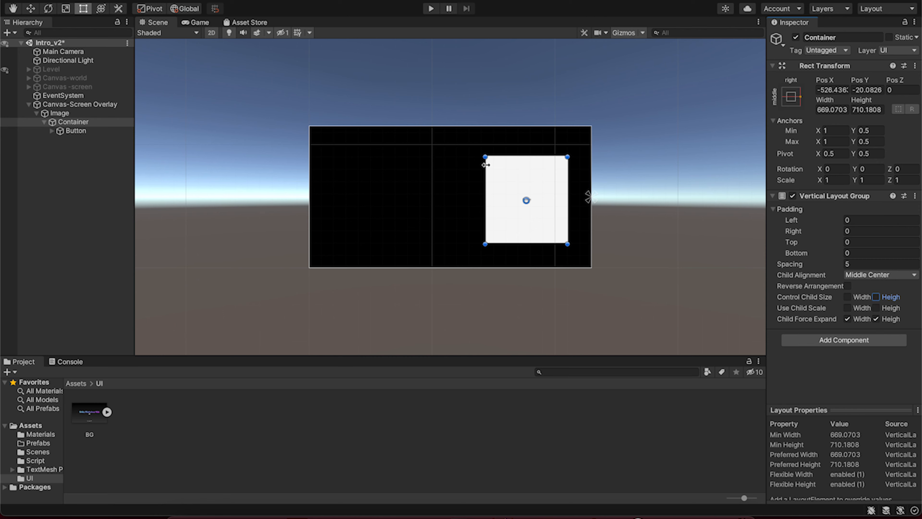
Try duplicating the Button inside Container, then undo the duplication
click(88, 133)
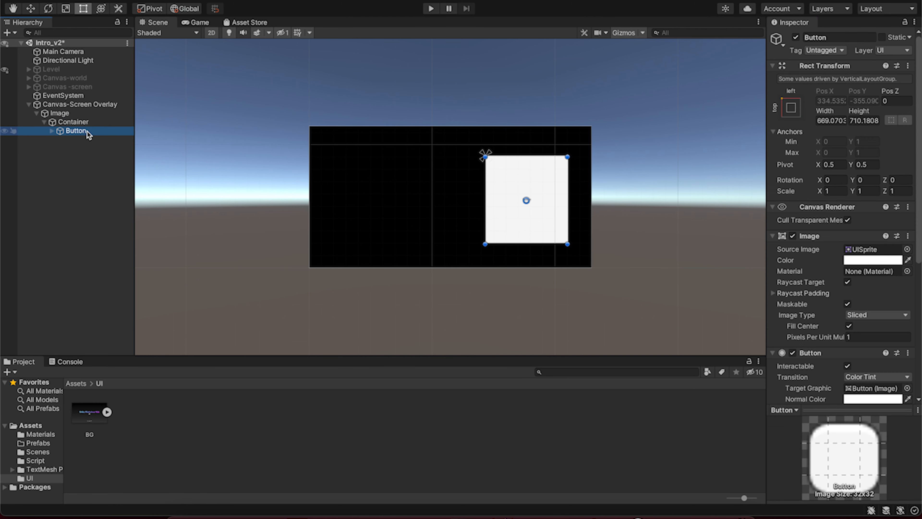
key(ctrl+d)
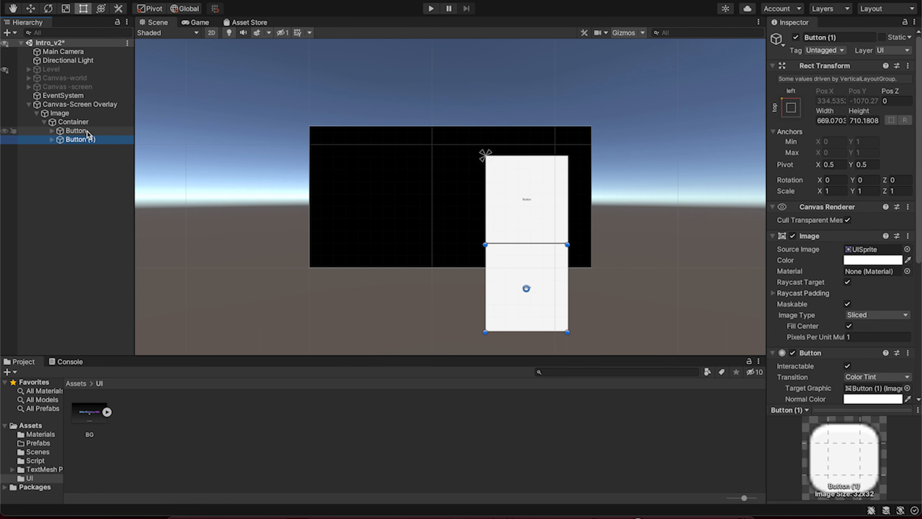
key(ctrl+z)
Delete the Button object from Container
click(88, 121)
click(116, 132)
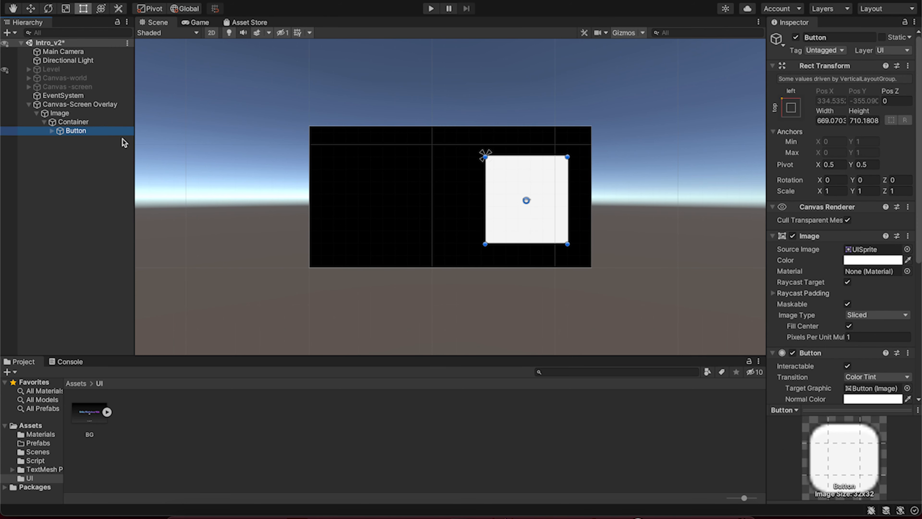
right_click(100, 133)
click(184, 214)
Set the child alignment of Container's Vertical Layout Group to Upper Center
click(85, 121)
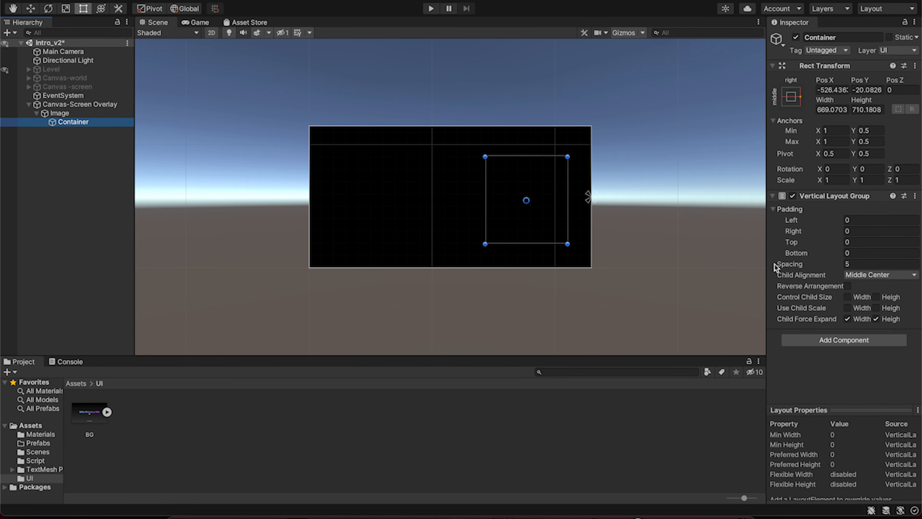
click(886, 275)
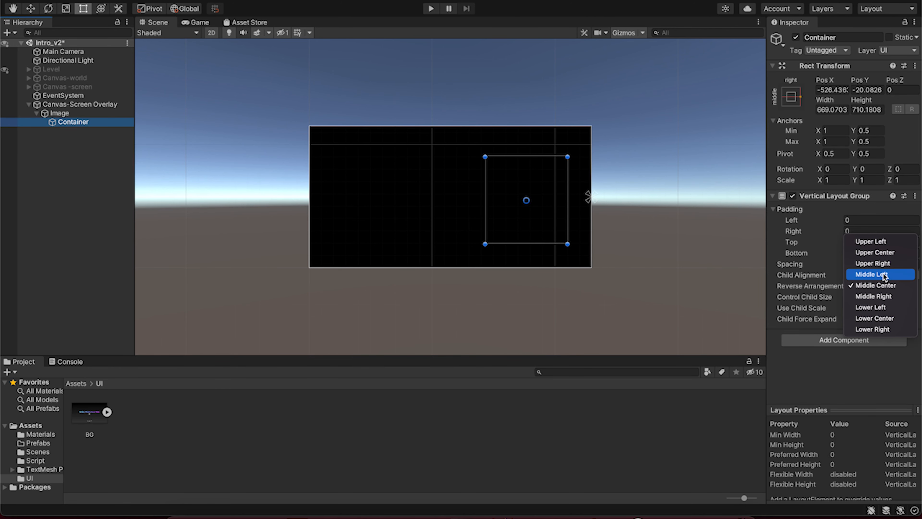
click(896, 252)
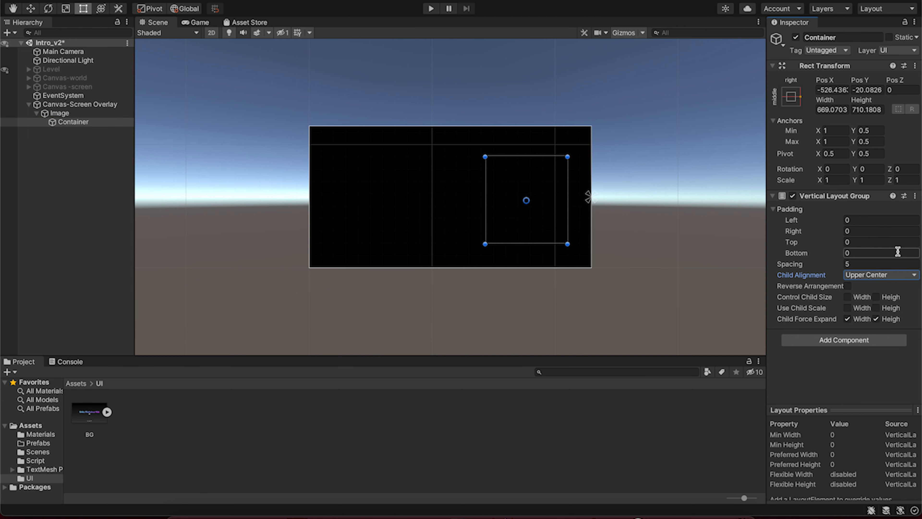
Add a TextMeshPro button as a child of Container
right_click(76, 122)
click(42, 191)
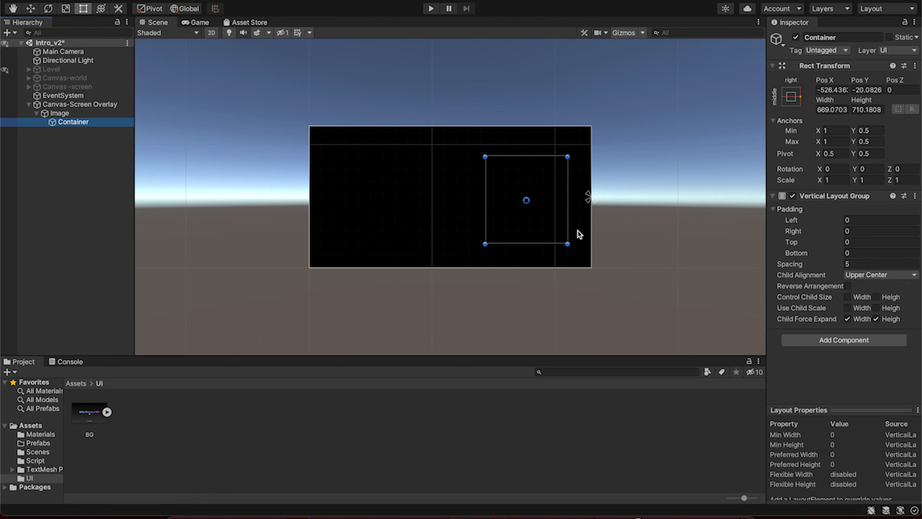
right_click(75, 125)
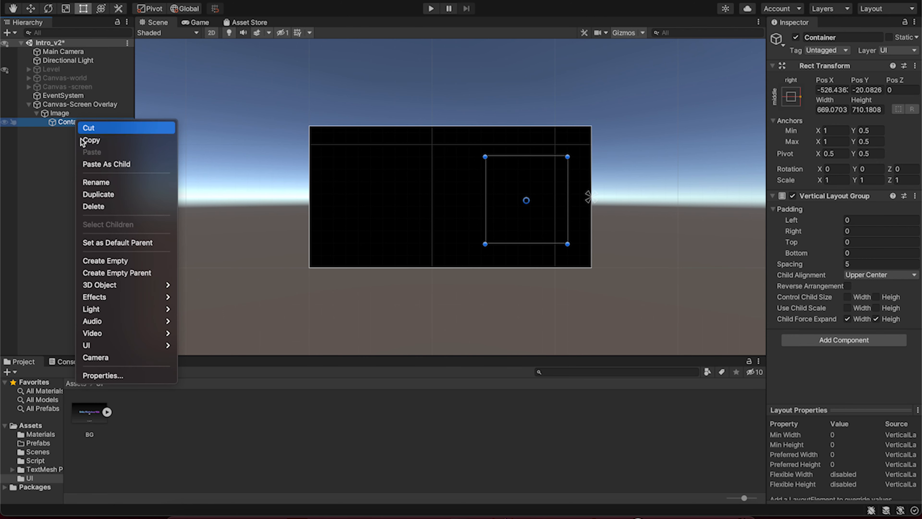
mouse_move(124, 345)
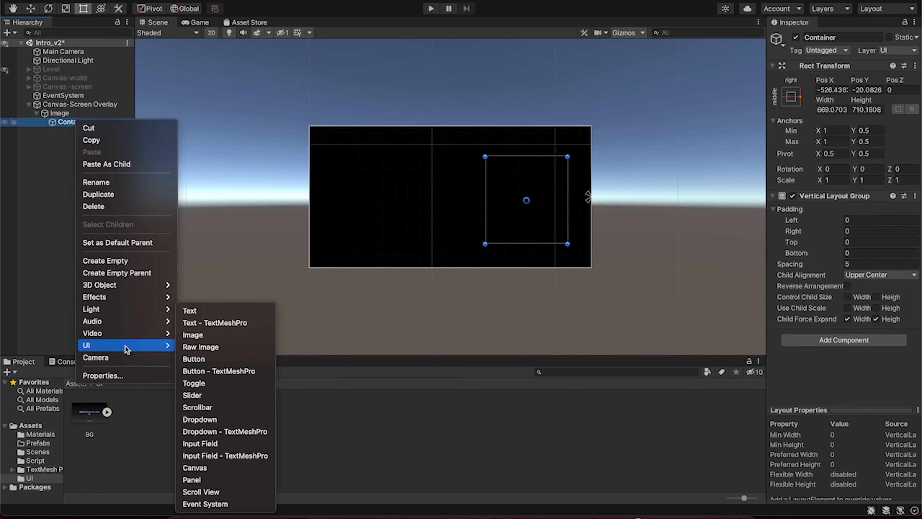
click(237, 372)
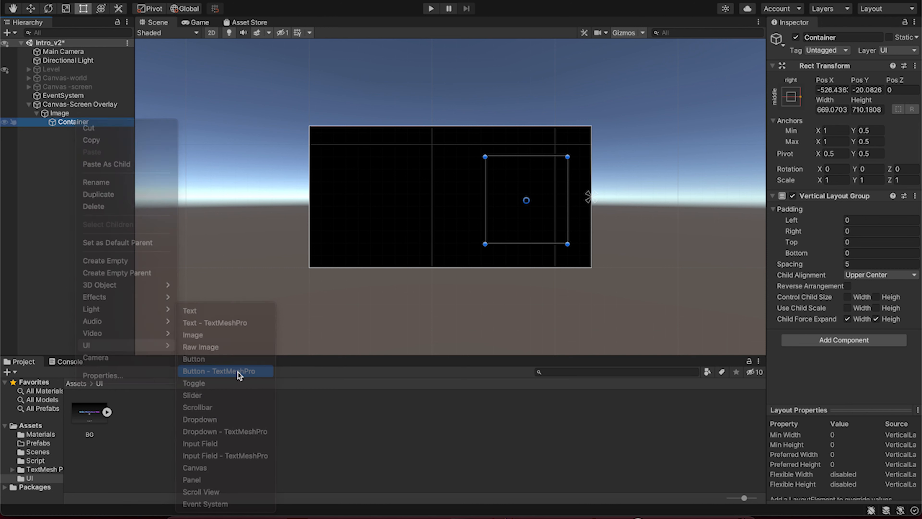
Duplicate the new button four times inside Container to make a stack of five
click(70, 168)
click(82, 130)
key(ctrl+d)
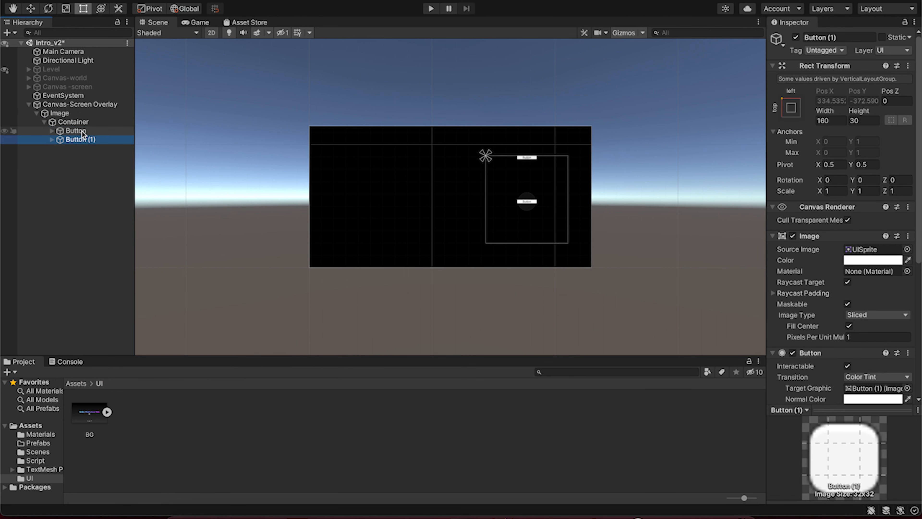
key(ctrl+d)
key(ctrl+d)
key(ctrl+d)
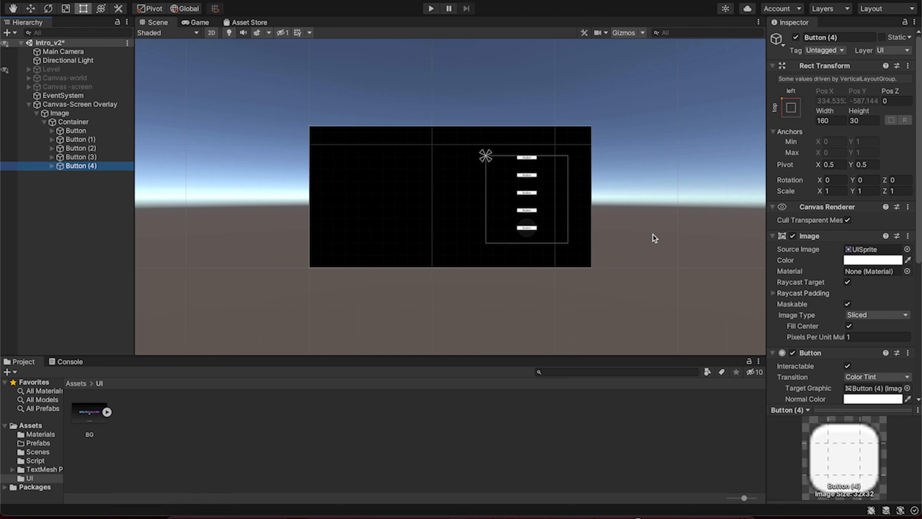
Set the child alignment of Container's Vertical Layout Group to Middle Center
click(90, 115)
click(90, 123)
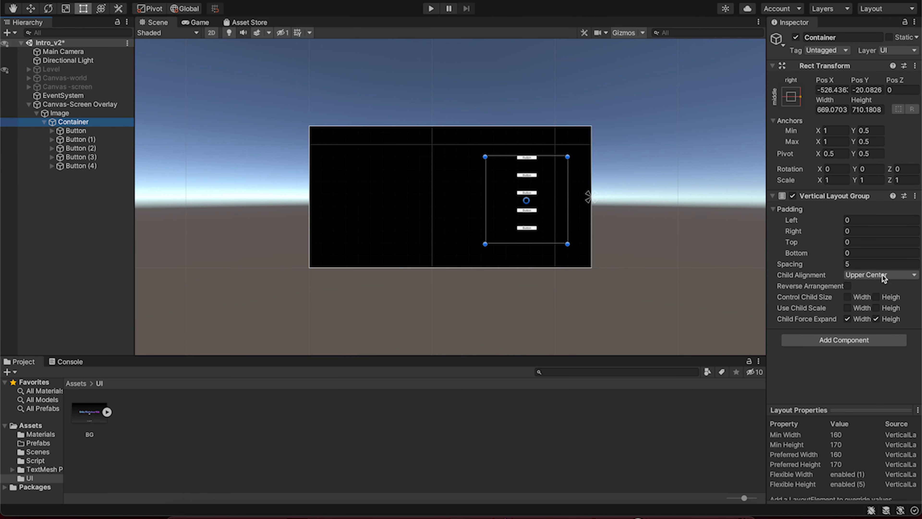
click(885, 278)
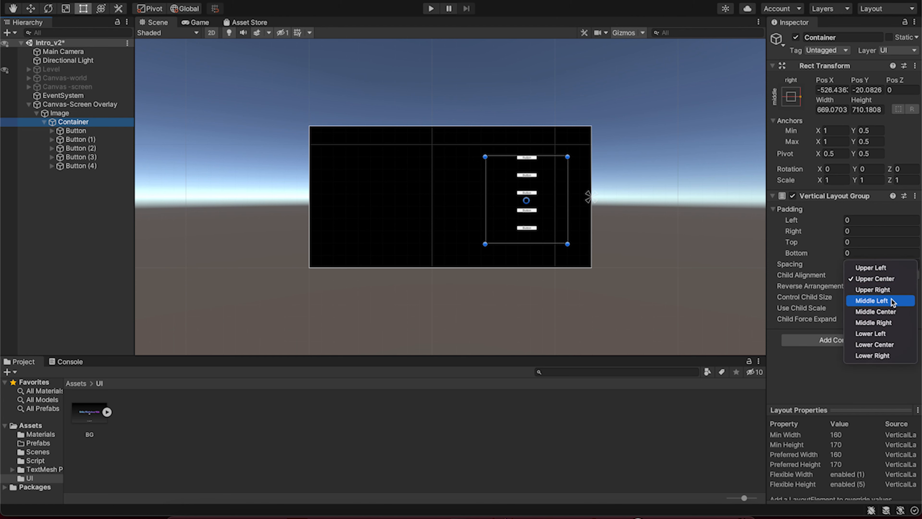
click(898, 316)
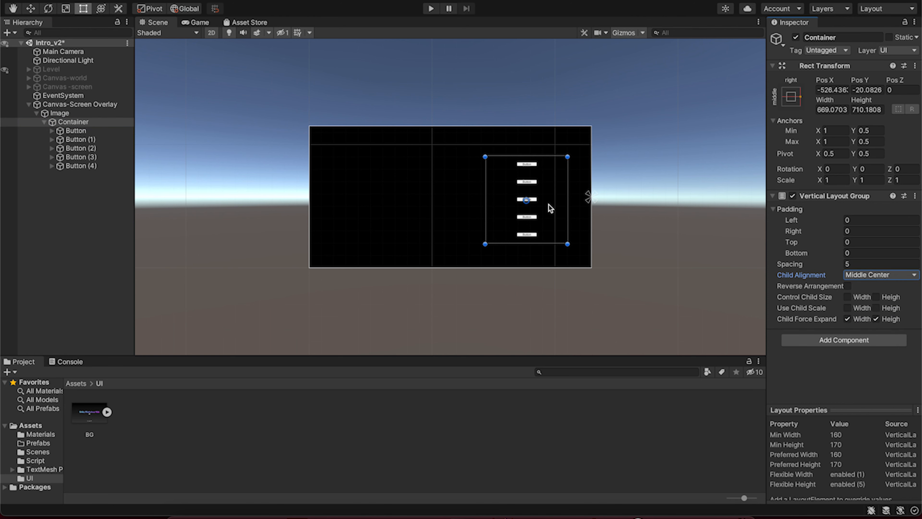
Try the Lower Left and Lower Right child alignments on Container's layout group, then return it to Middle Center
click(895, 276)
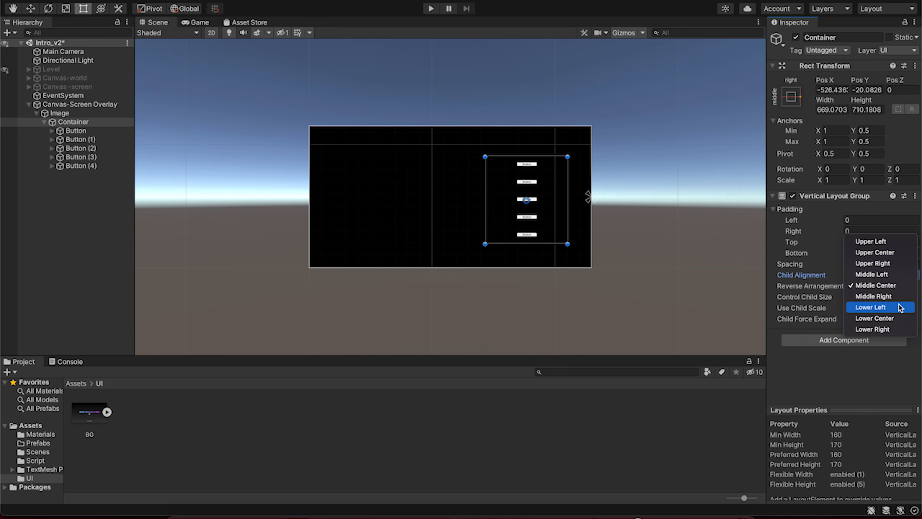
click(900, 307)
click(896, 275)
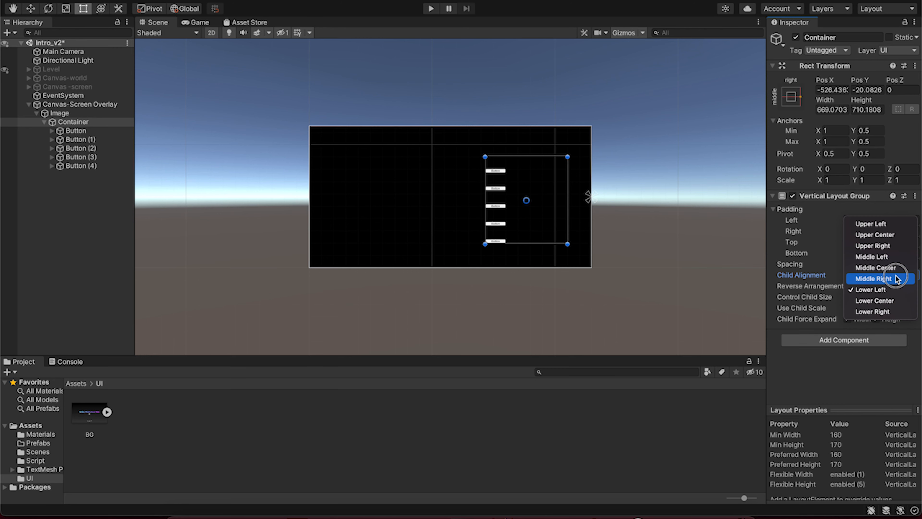
click(901, 313)
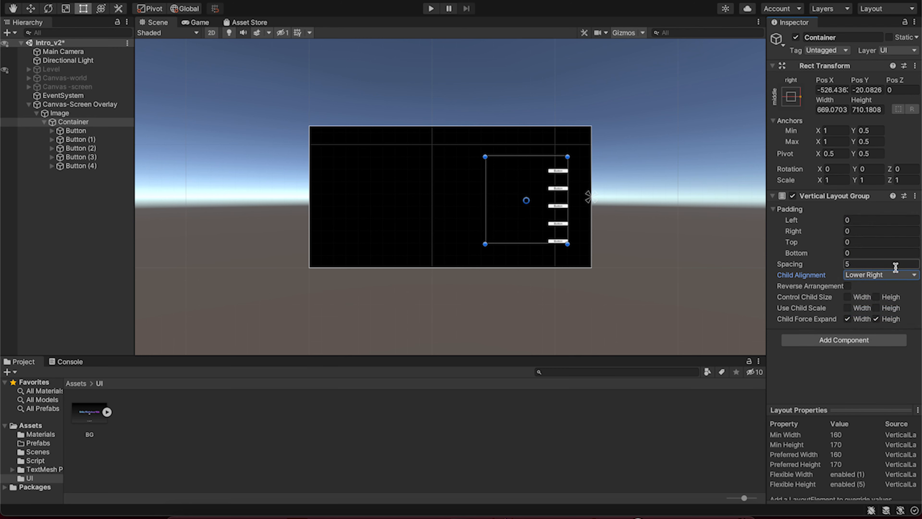
click(899, 276)
click(899, 257)
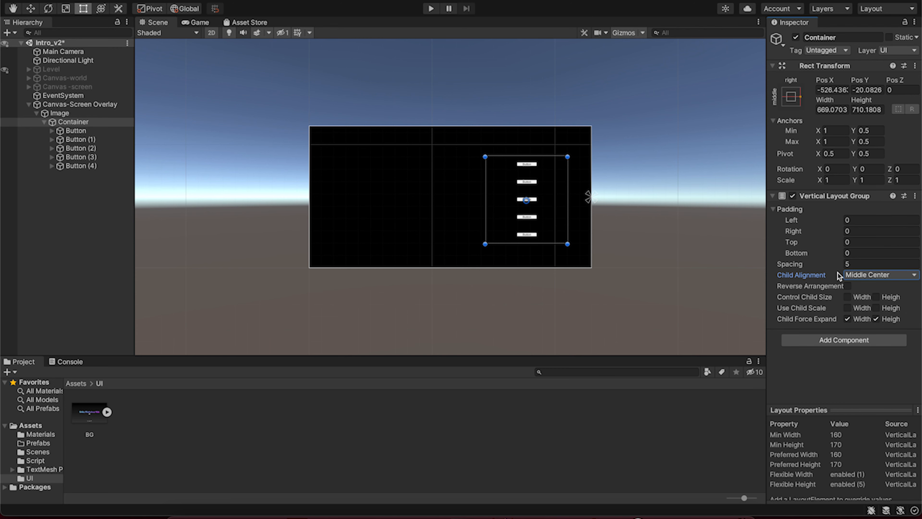
Set the spacing of Container's Vertical Layout Group to 2
click(867, 263)
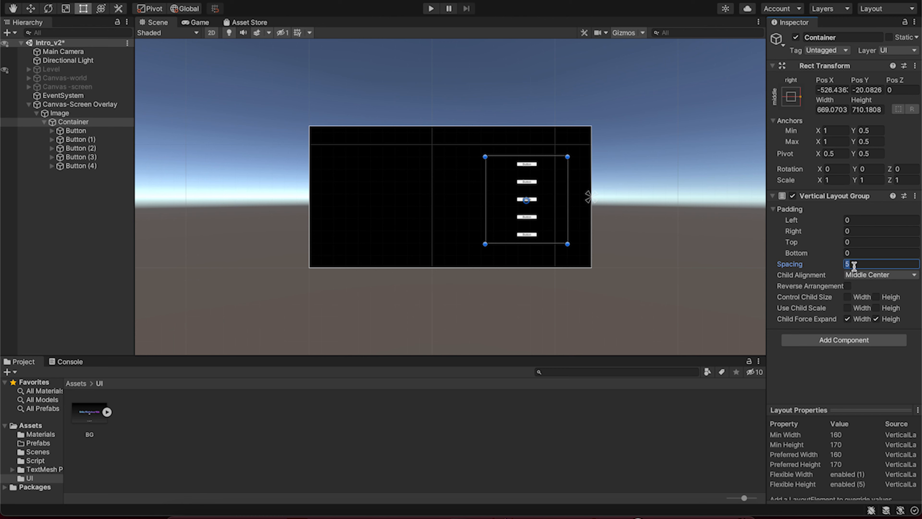
text(2)
click(88, 123)
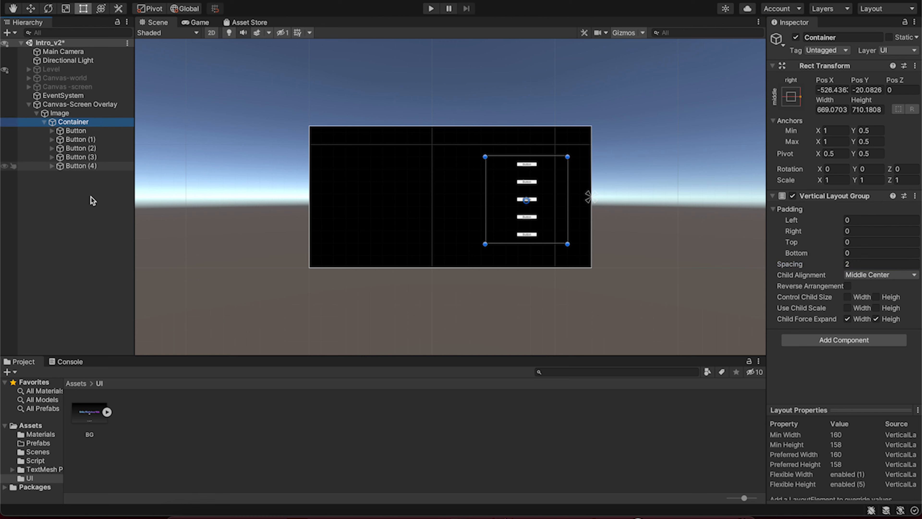
Enable Control Child Size for width and height in Container's Vertical Layout Group and set its spacing to 10
click(847, 297)
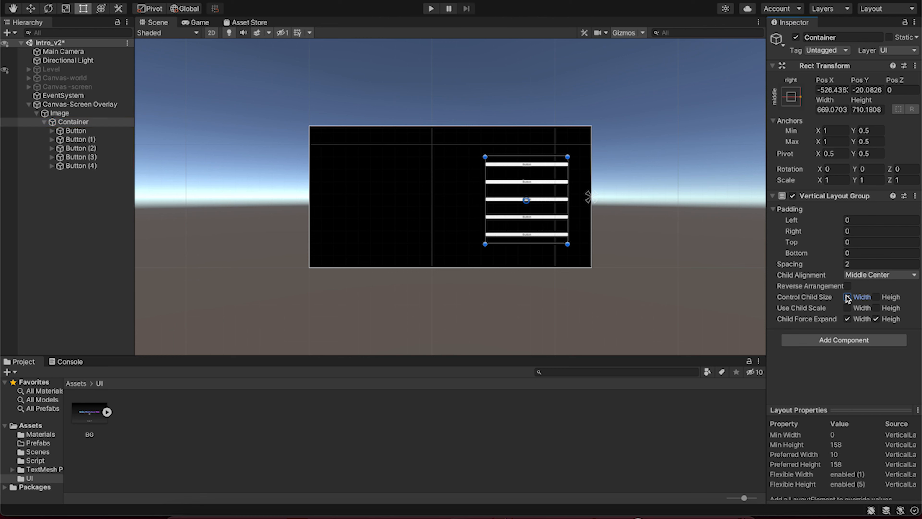
click(876, 297)
click(871, 264)
text(5)
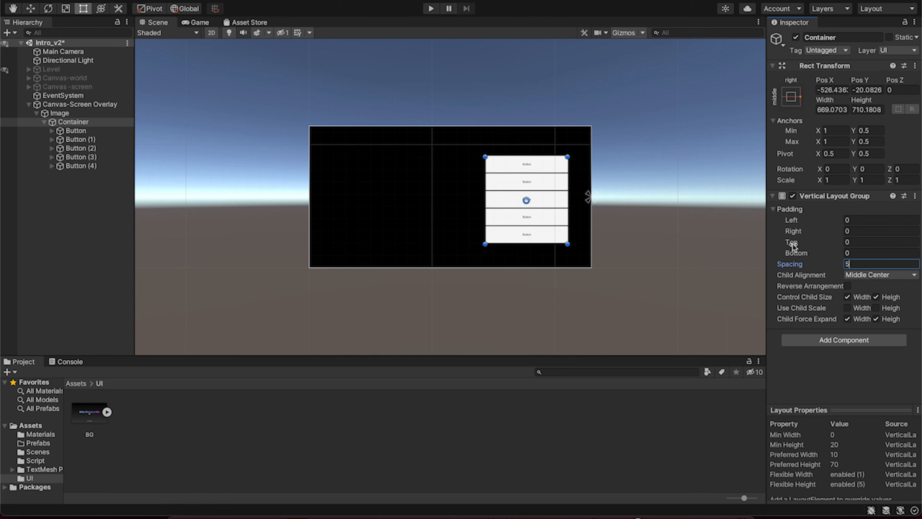
key(BackSpace)
text(10)
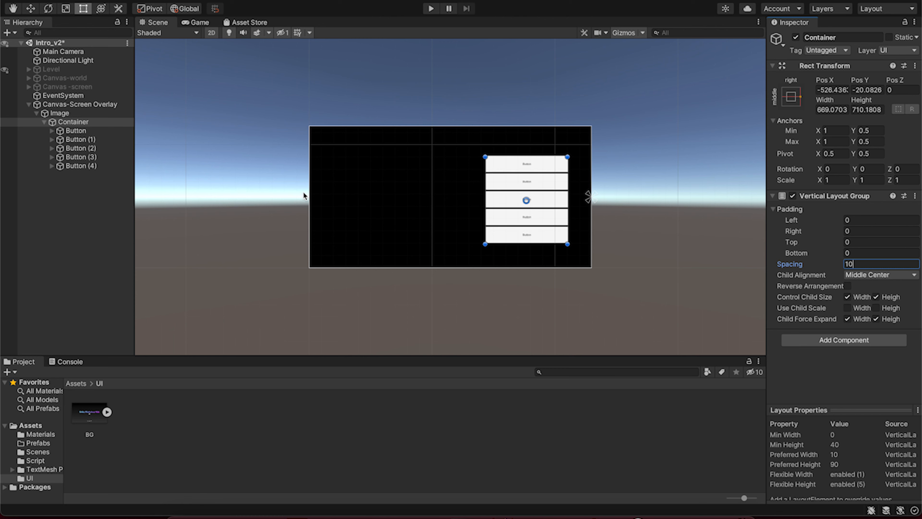
Narrow Container to a width of about 403 and place it at Pos X -505, Pos Y -25
scroll(518, 256, up, 3)
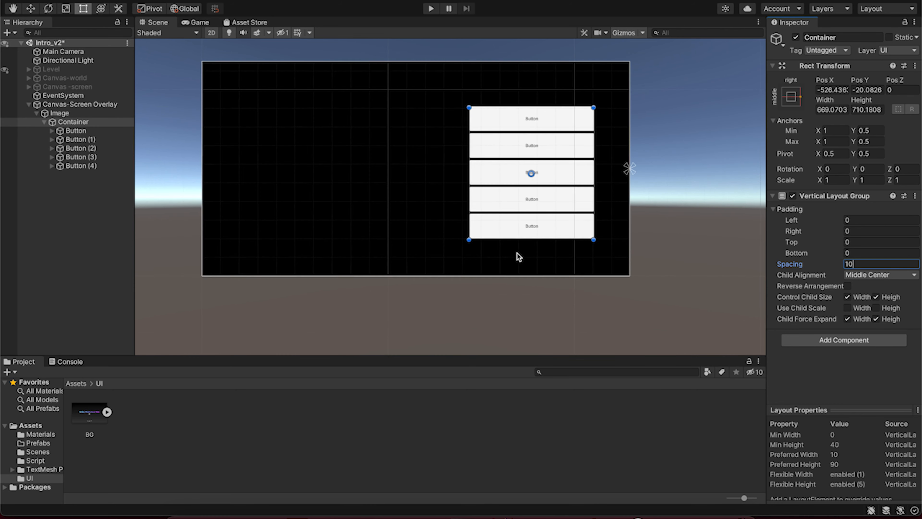
scroll(518, 257, up, 2)
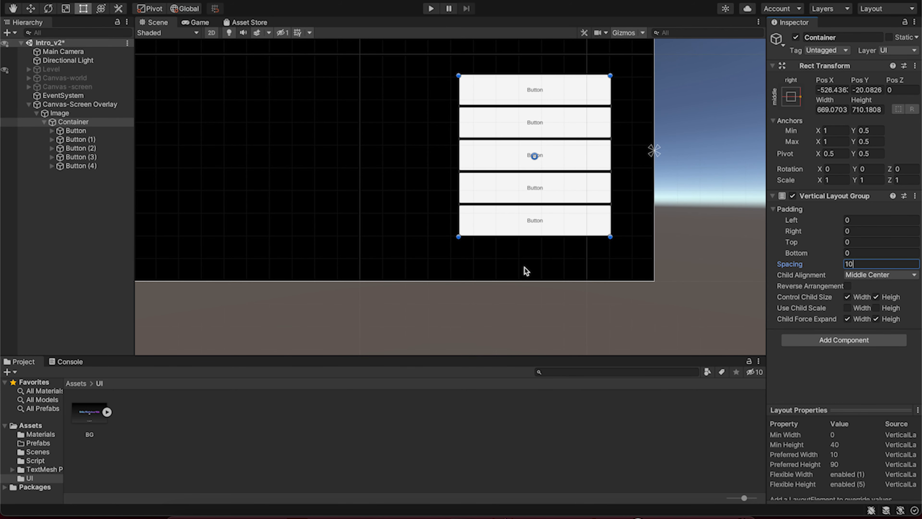
drag(609, 199, 563, 194)
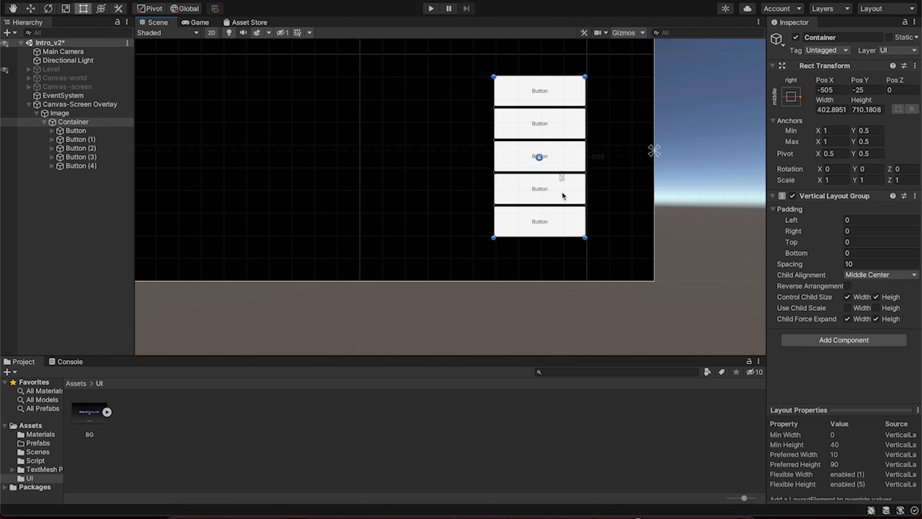
Change the text label of the first button in Container to "Play"
click(51, 131)
click(104, 141)
click(837, 267)
key(BackSpace)
text(Play)
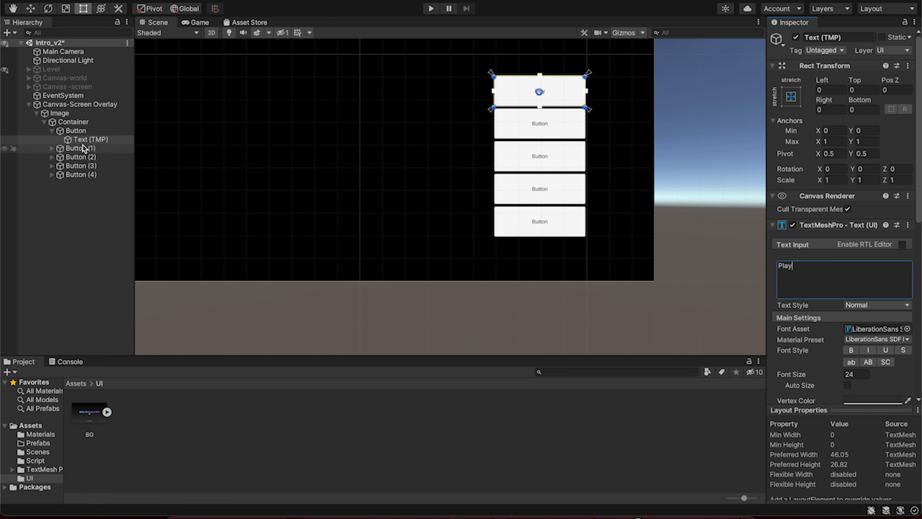
Change the text label of Button (1) to "Continue"
click(51, 148)
click(91, 157)
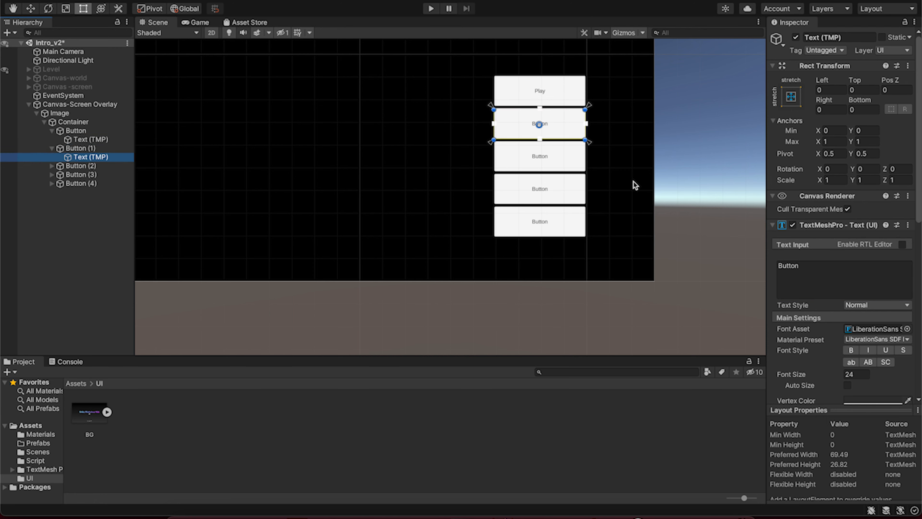
click(833, 270)
text(Conti)
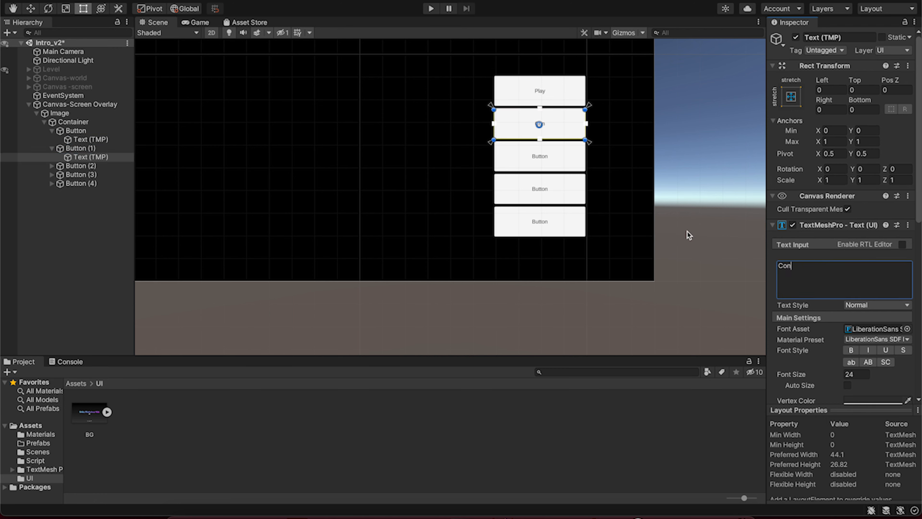
text(nue)
Change the text label of Button (2) to "Settings"
click(52, 166)
click(91, 175)
click(855, 276)
key(BackSpace)
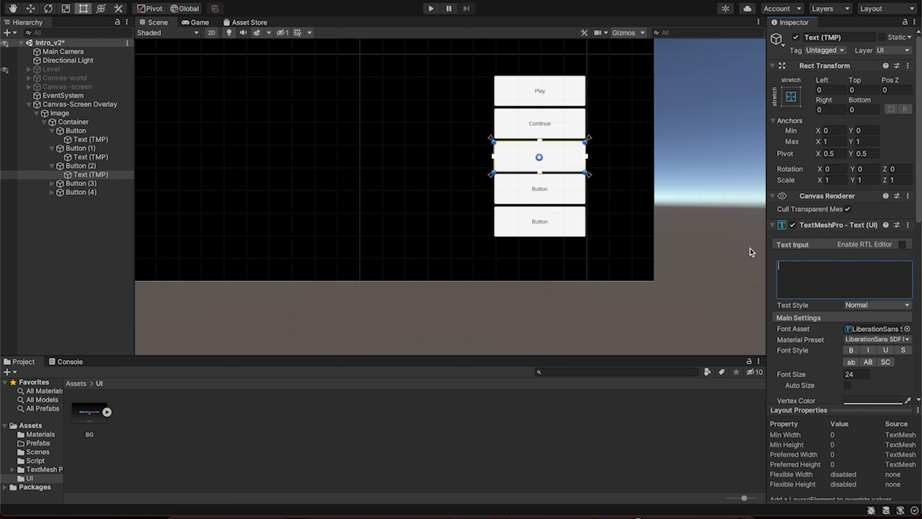
text(Settings)
Change the text label of Button (3) to "Quit"
click(103, 184)
click(52, 183)
click(91, 192)
click(829, 278)
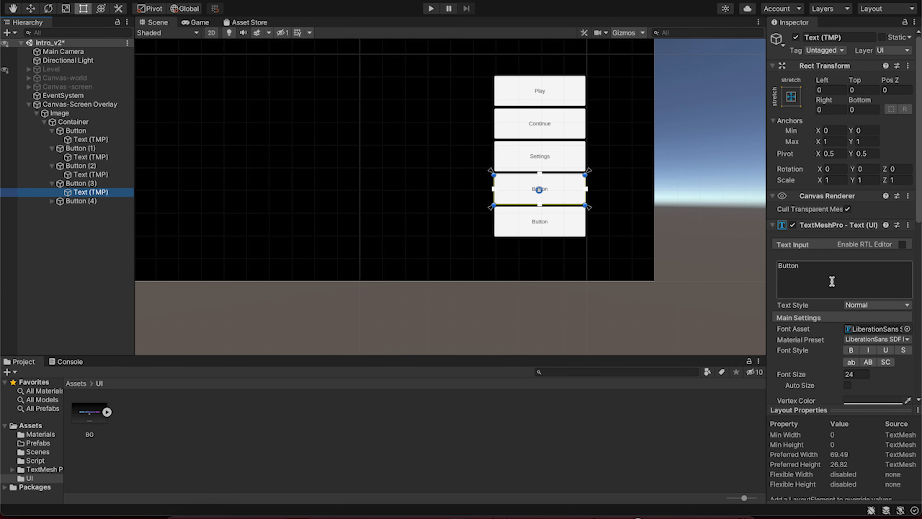
key(BackSpace)
text(Quit)
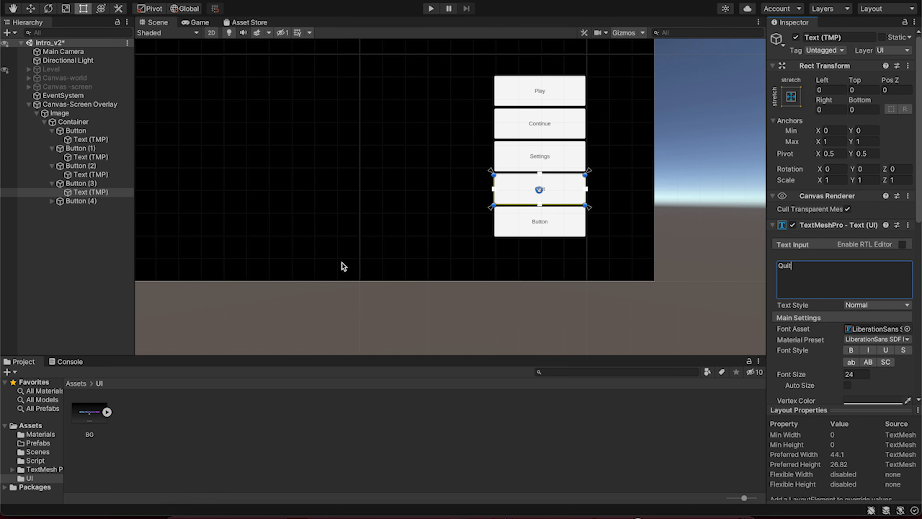
Change the text label of Button (4) to "Credits" and clear the selection
click(101, 201)
click(52, 201)
click(83, 210)
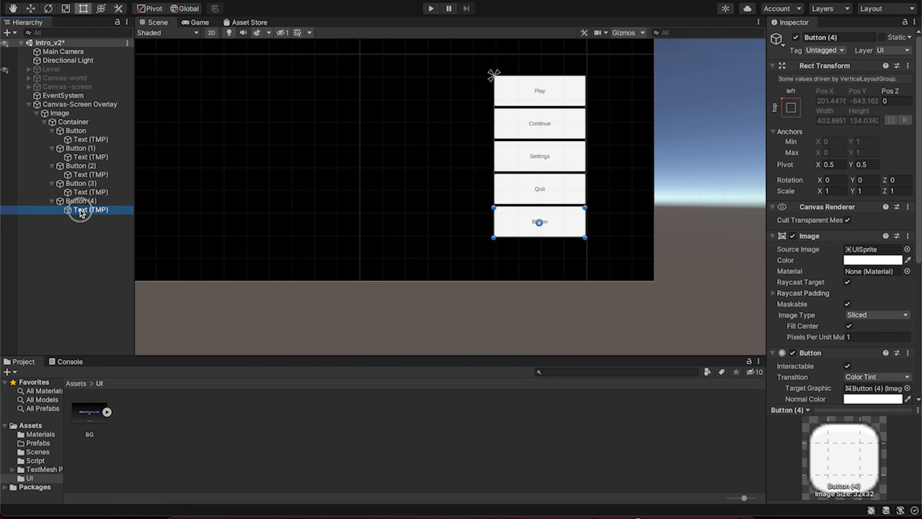
key(Tab)
text(C)
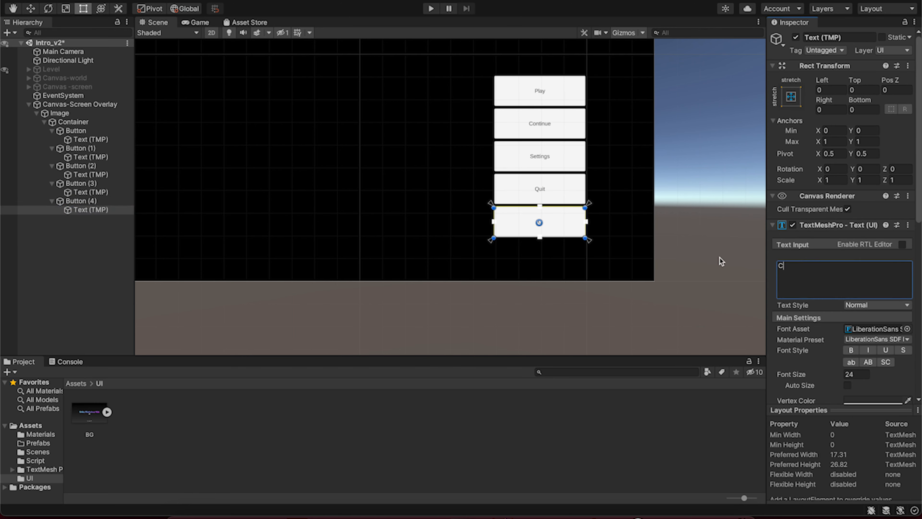
text(redits)
click(571, 314)
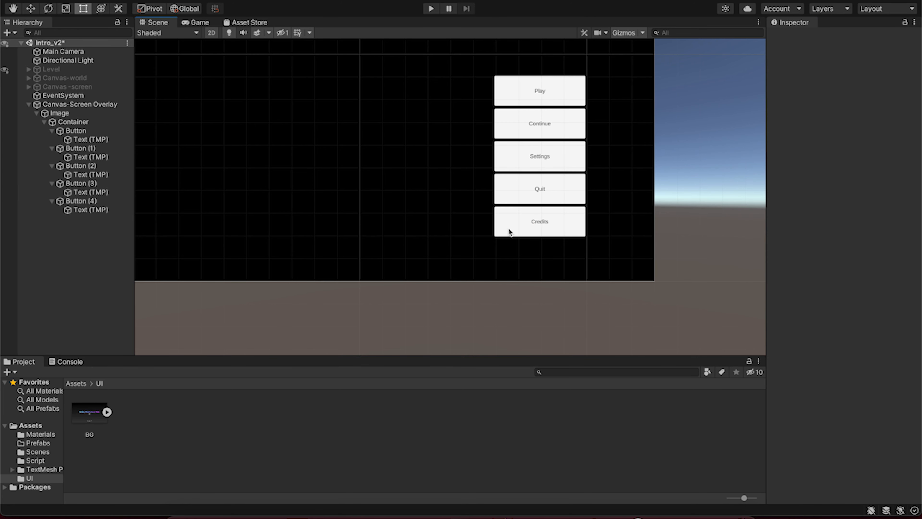
Collapse Container's children in the Hierarchy, then select the background Image and frame it in the Scene view
scroll(486, 201, down, 2)
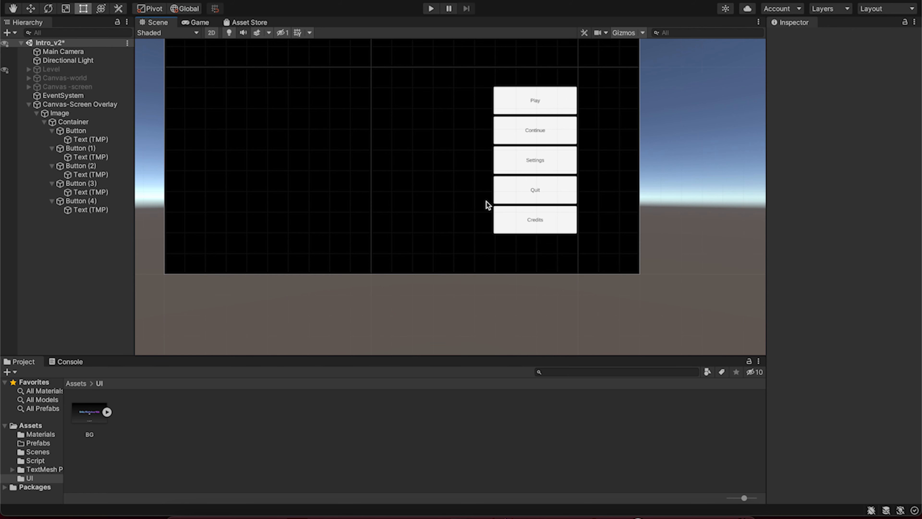
middle_drag(486, 201, 495, 241)
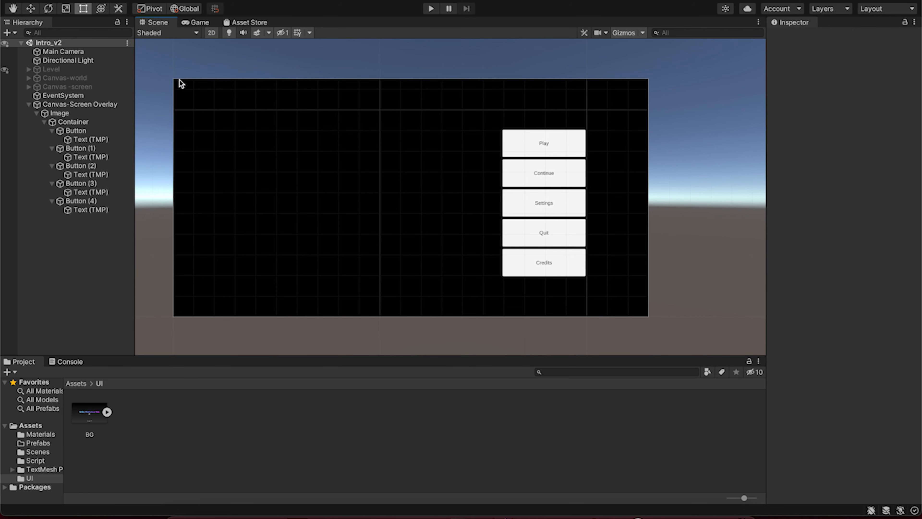
click(36, 113)
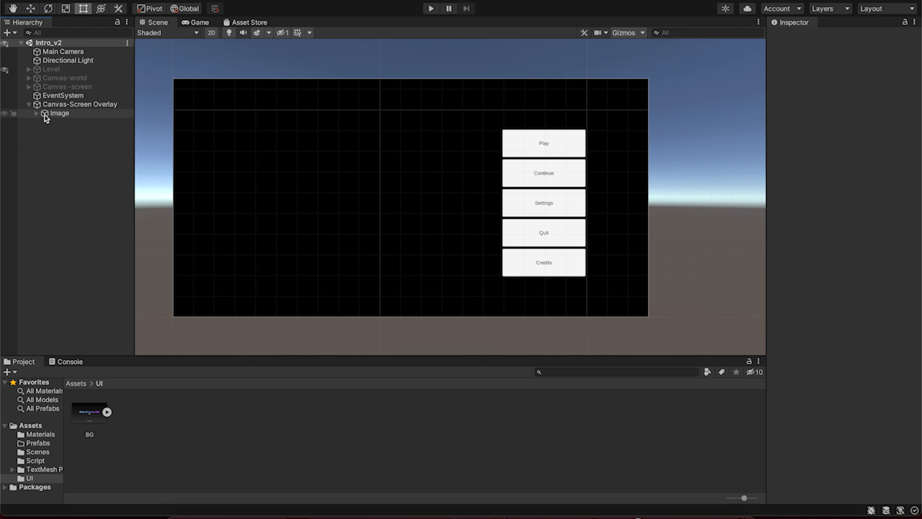
click(37, 113)
click(44, 122)
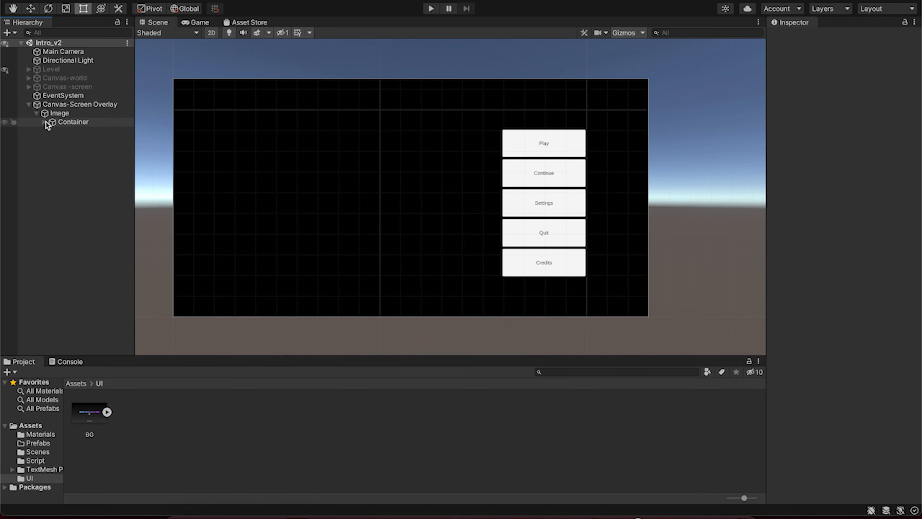
click(78, 122)
double_click(67, 114)
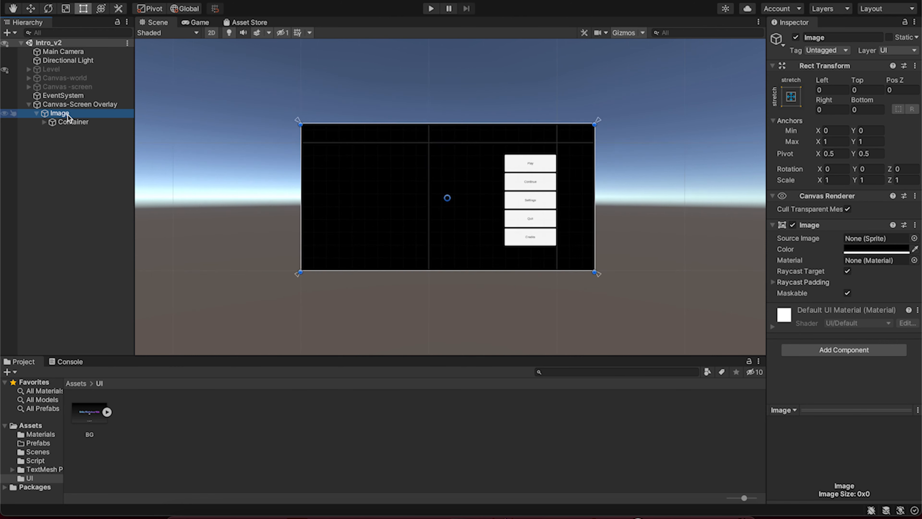
Add a TextMeshPro text object under the background Image and set its text to "XReality Academy"
right_click(67, 114)
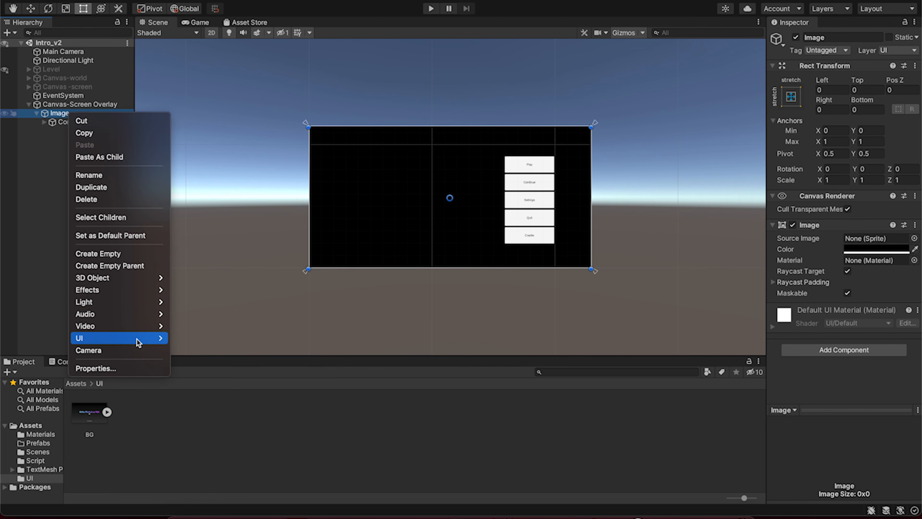
mouse_move(139, 342)
click(248, 323)
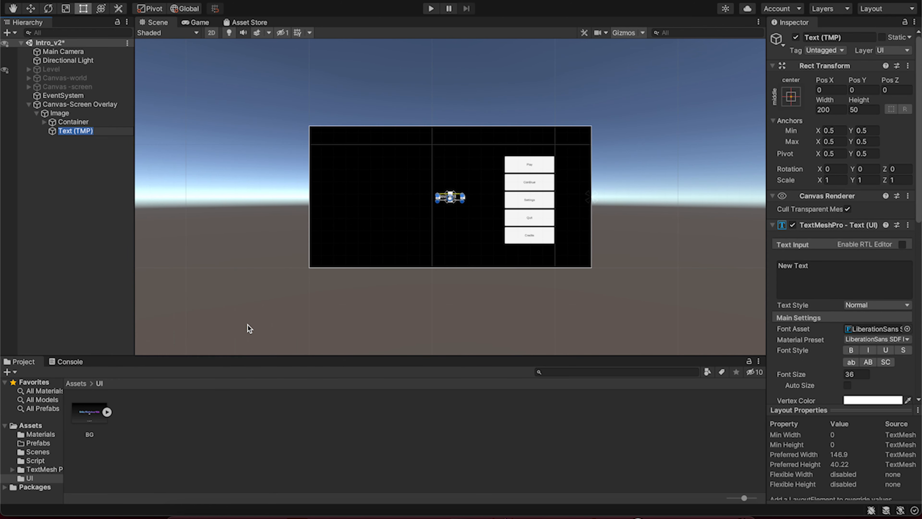
scroll(529, 202, up, 5)
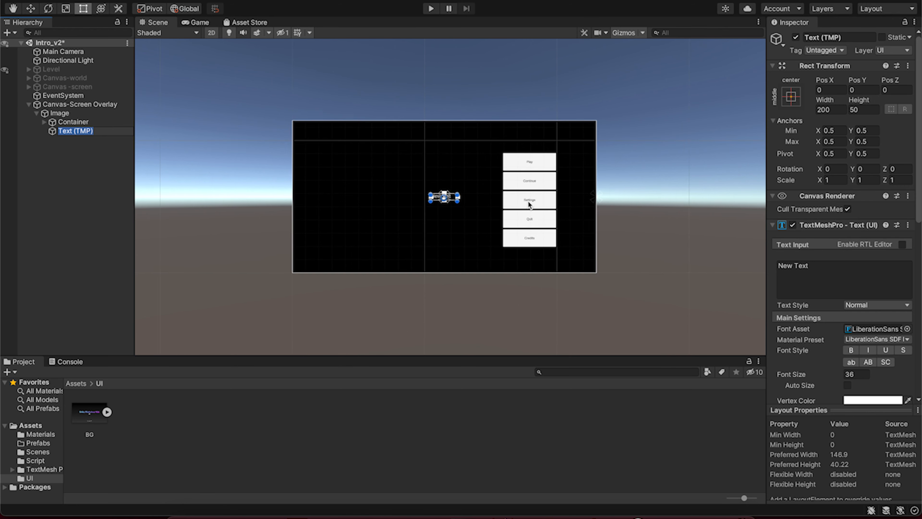
click(830, 268)
key(BackSpace)
text(XRe)
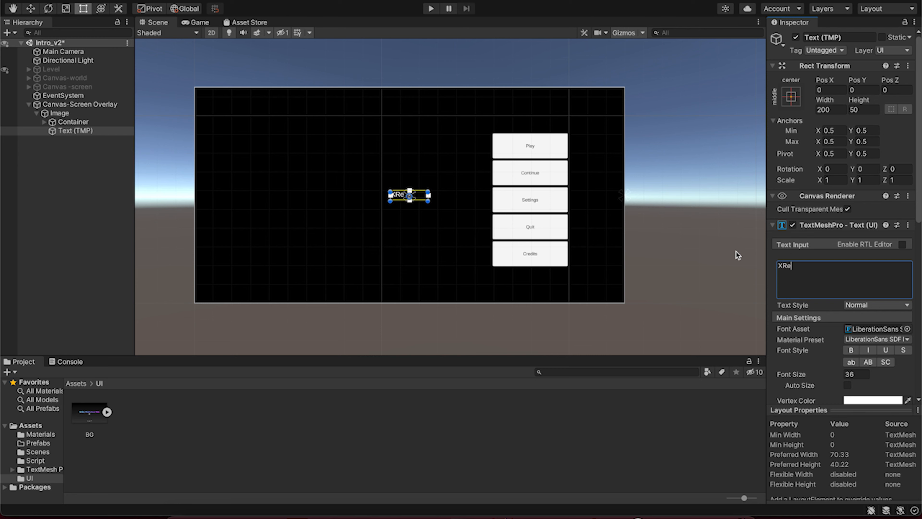
text(ality Academuy)
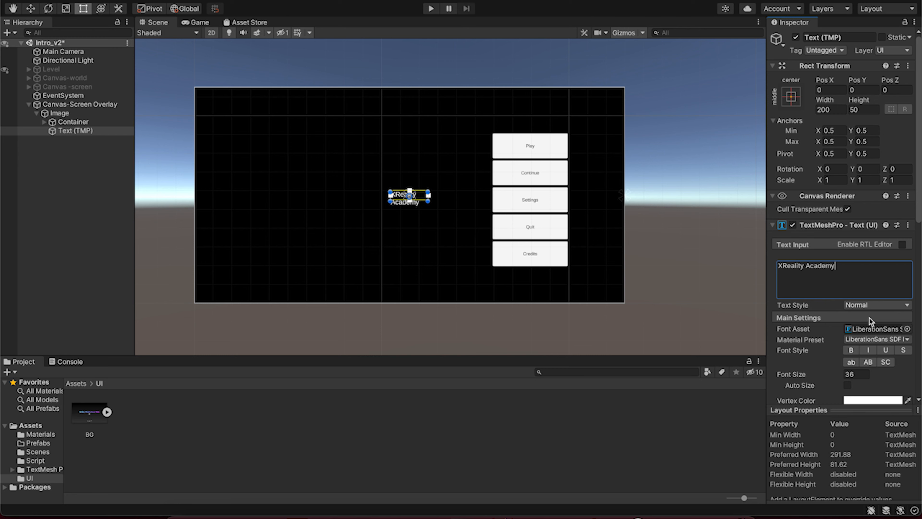
Make the "XReality Academy" text bold and set its font size to 60
click(852, 350)
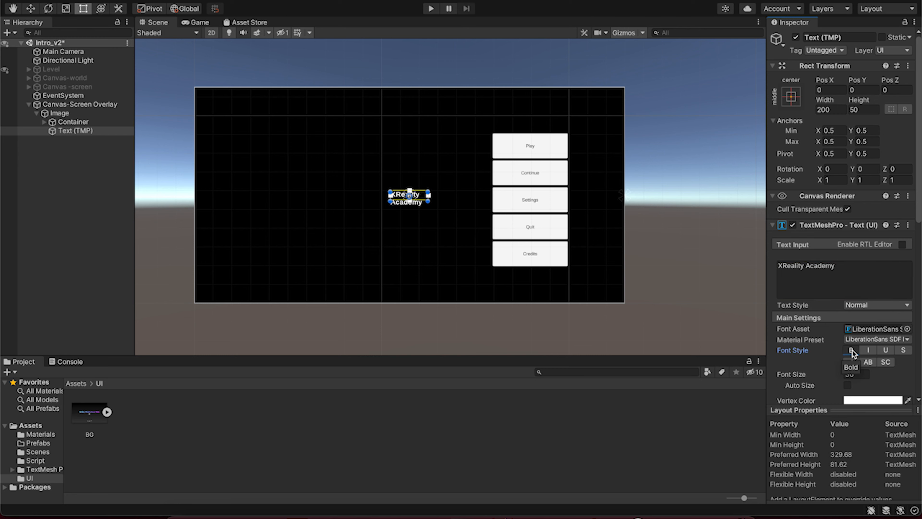
click(829, 370)
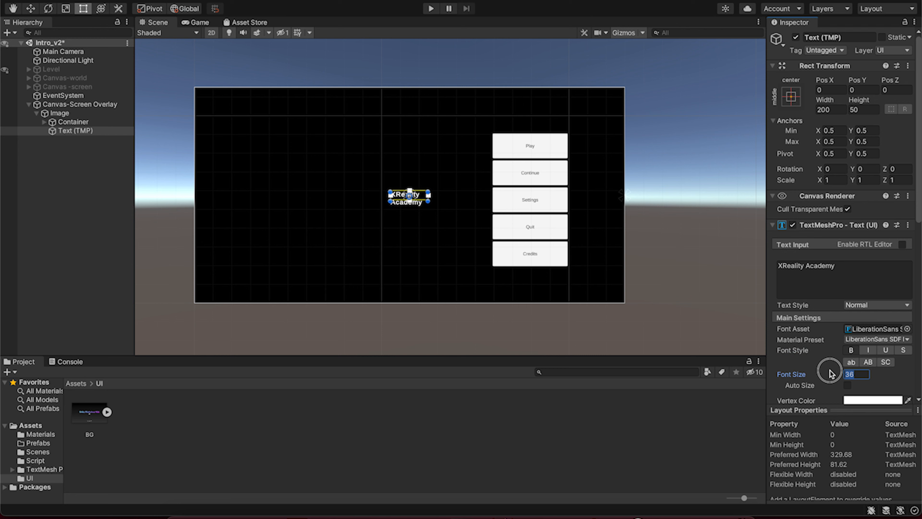
text(60)
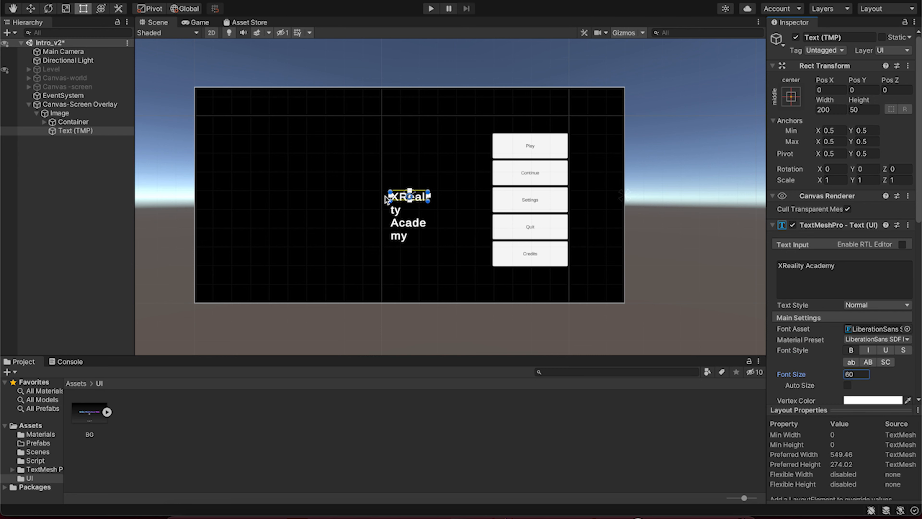
Enlarge the title's text box to about 681 by 226 and set the font size to 72
drag(392, 202, 295, 205)
drag(390, 204, 429, 168)
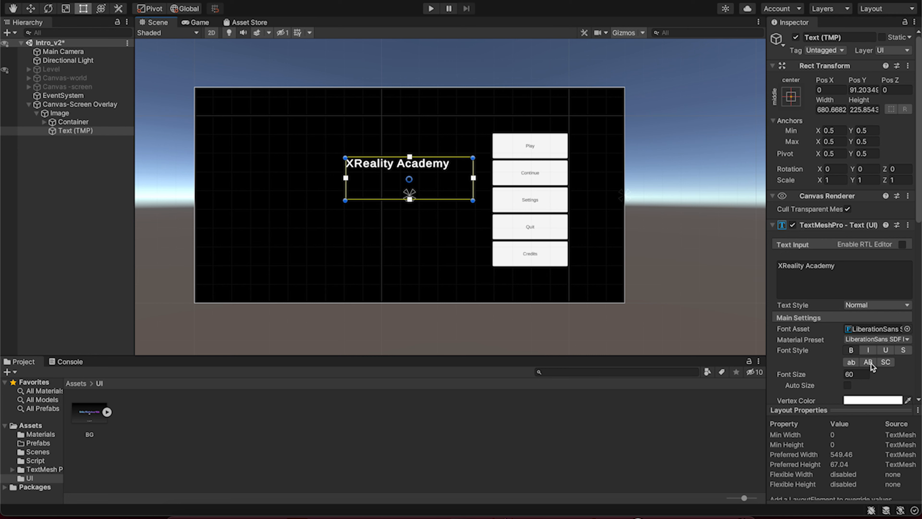
click(848, 372)
text(72)
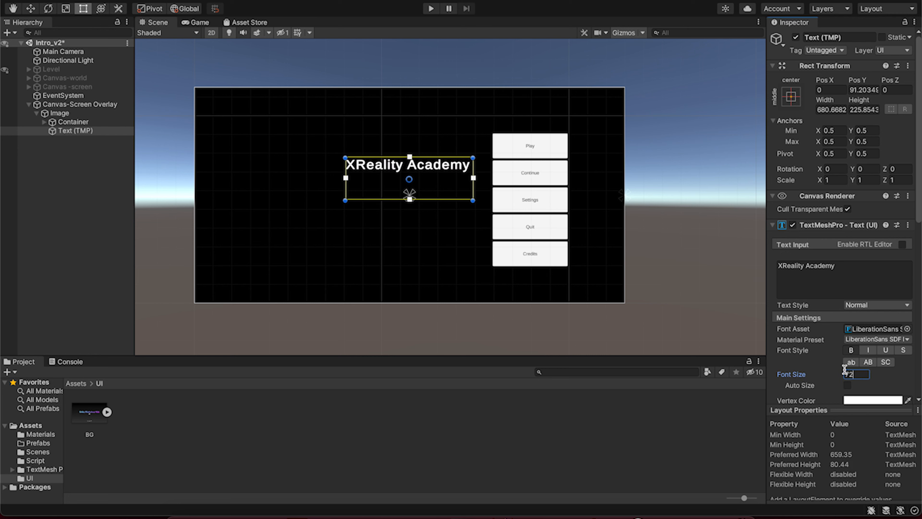
Reduce the title's text box height to about 91 and move it to about X -155, Y 170
click(410, 199)
drag(451, 198, 425, 167)
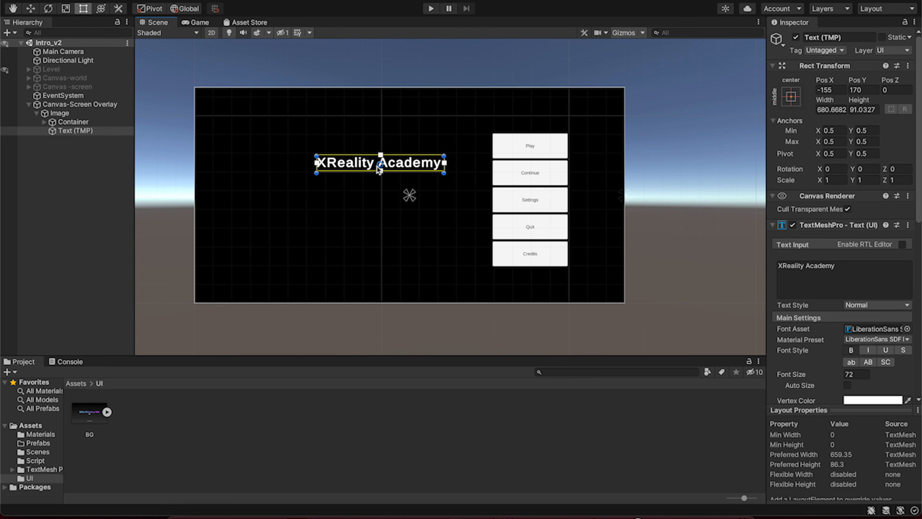
drag(380, 170, 380, 171)
Select the overlay canvas and its background Image, then run the scene to preview the menu and stop it
click(80, 113)
click(96, 106)
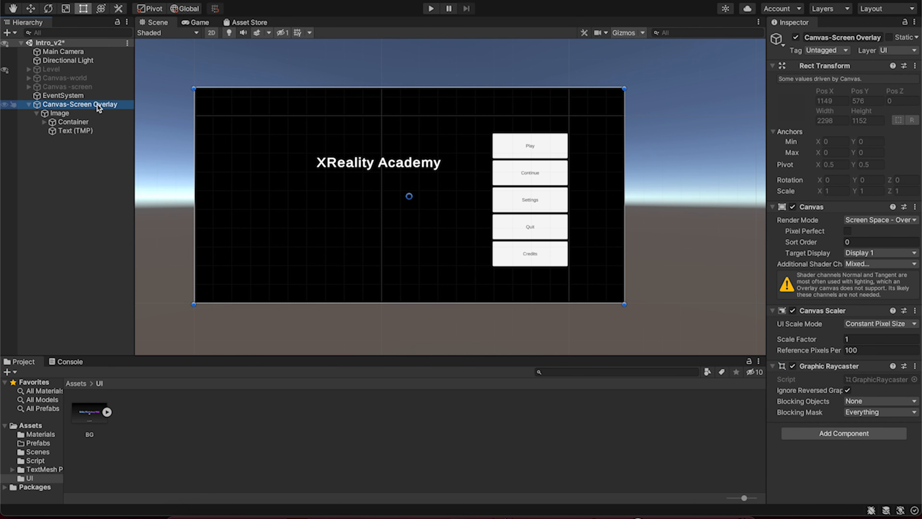
click(87, 113)
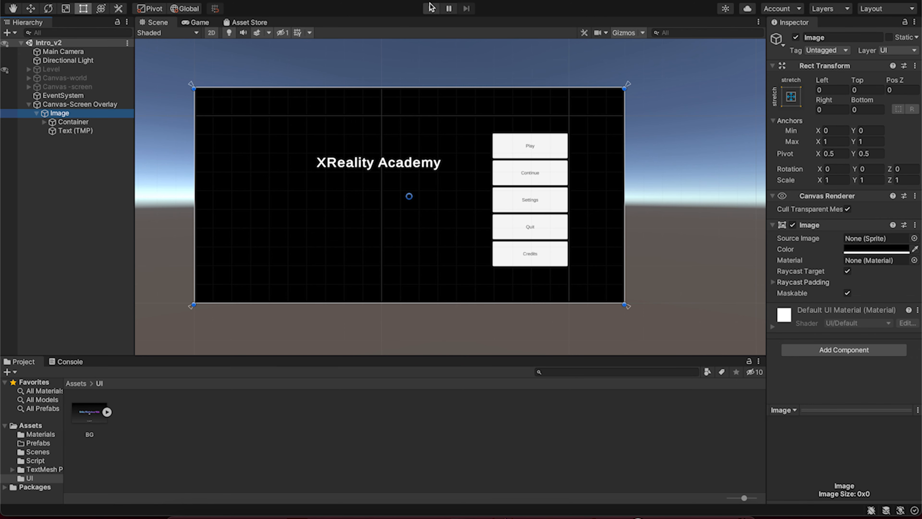
click(431, 8)
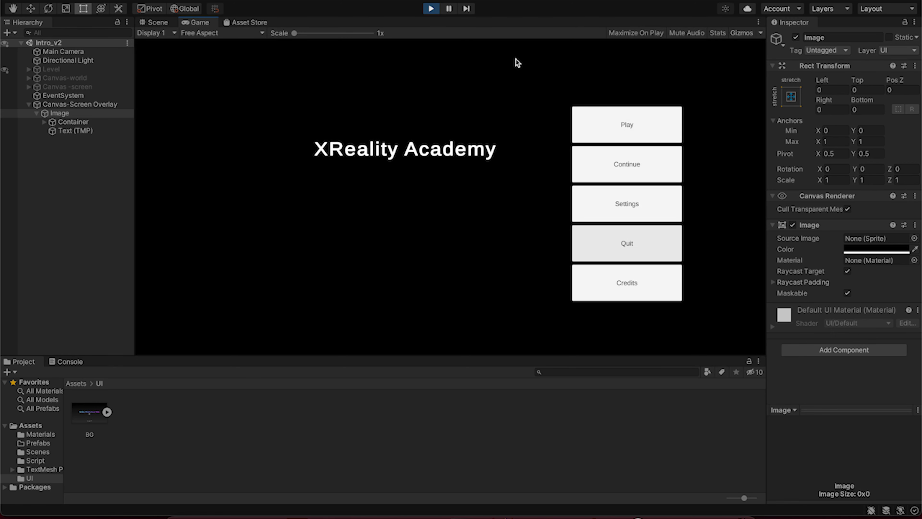
click(431, 8)
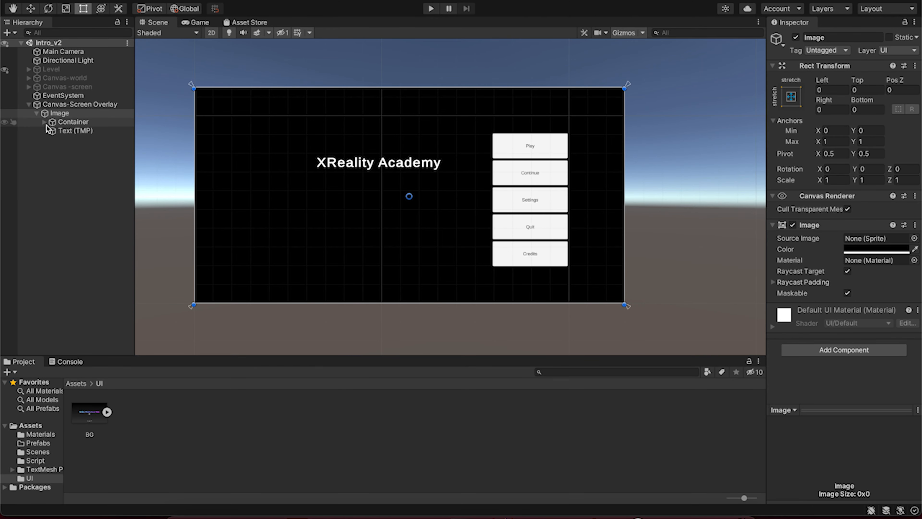
Expand Container and set the first Button's Highlighted Color to light green, about C7FF7C
click(44, 121)
click(76, 130)
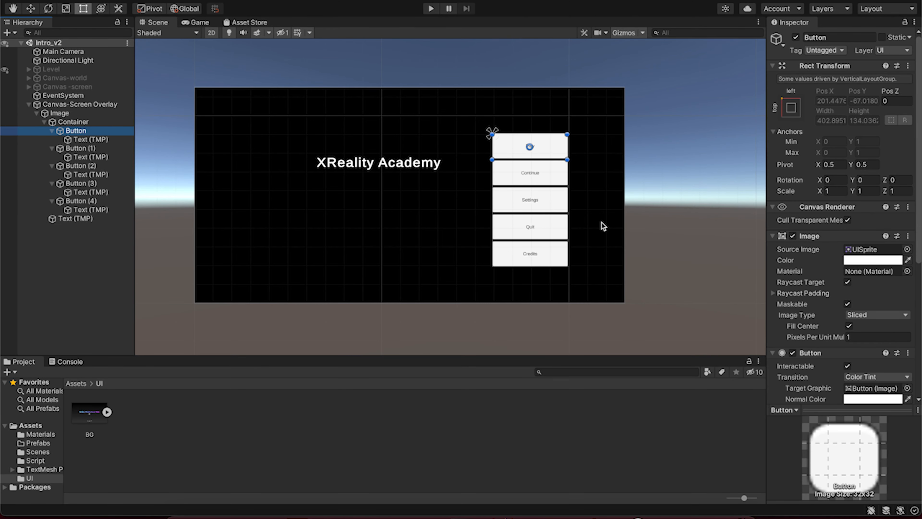
click(772, 294)
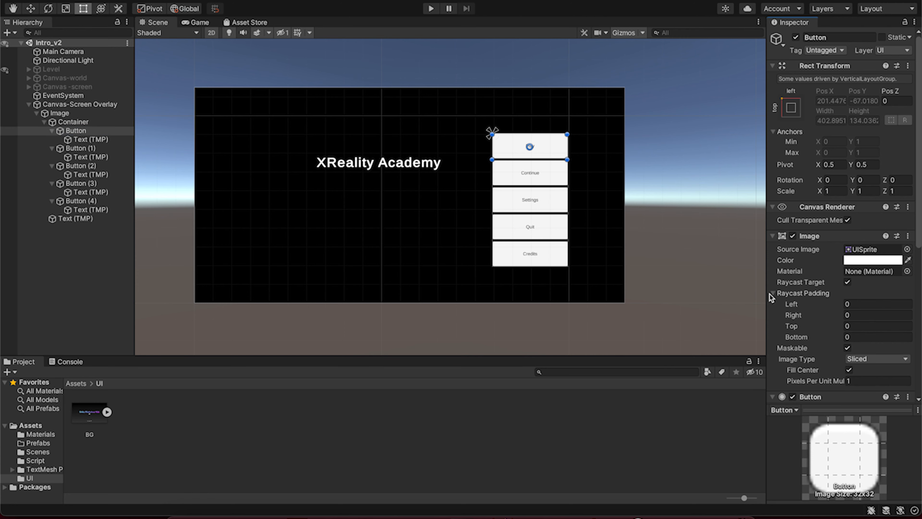
click(770, 294)
scroll(876, 330, down, 5)
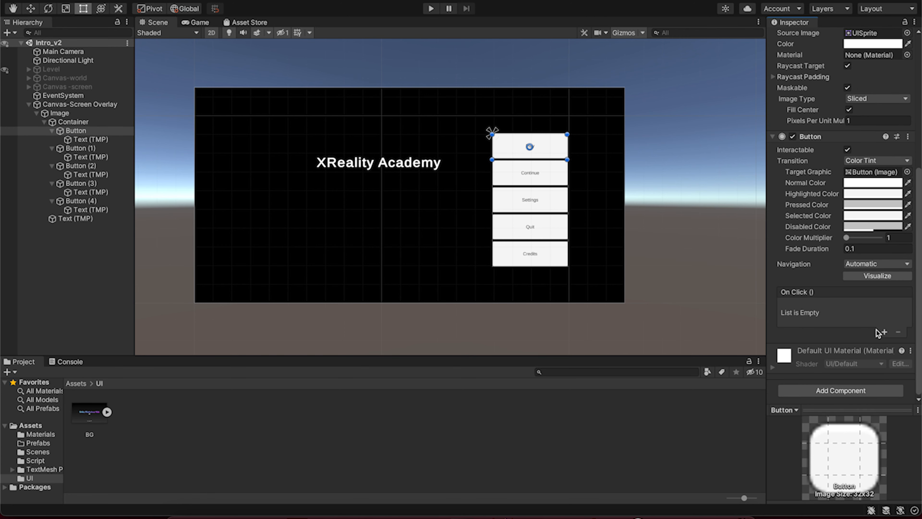
click(871, 195)
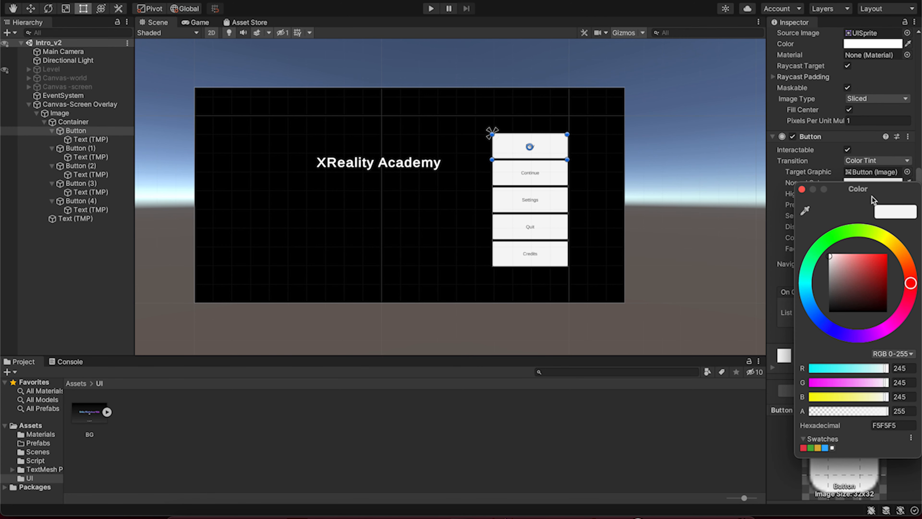
click(862, 231)
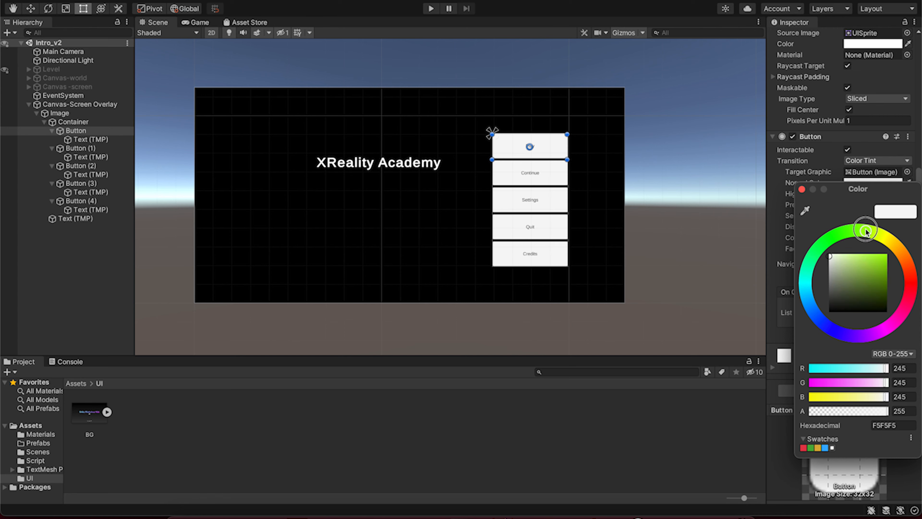
click(855, 257)
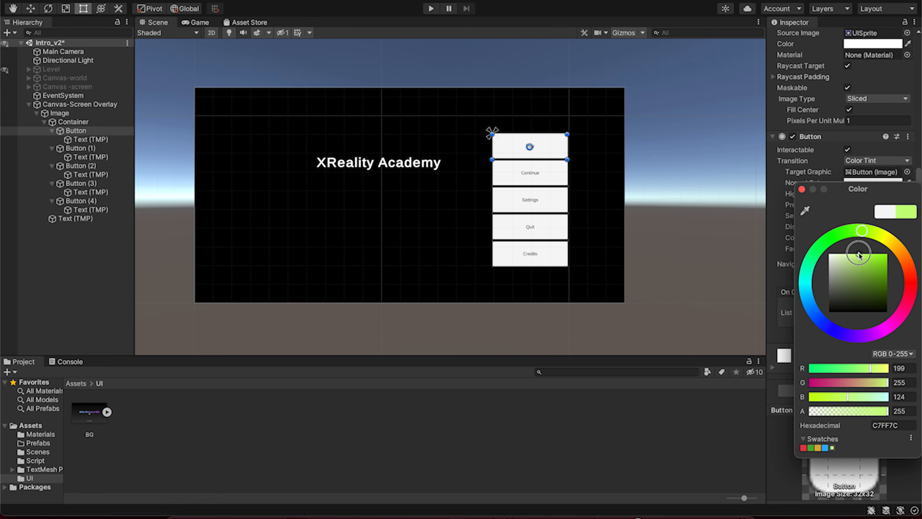
click(802, 189)
Set the first Button's Pressed Color to dark green 00870A
click(873, 205)
drag(850, 243, 828, 246)
drag(873, 285, 897, 290)
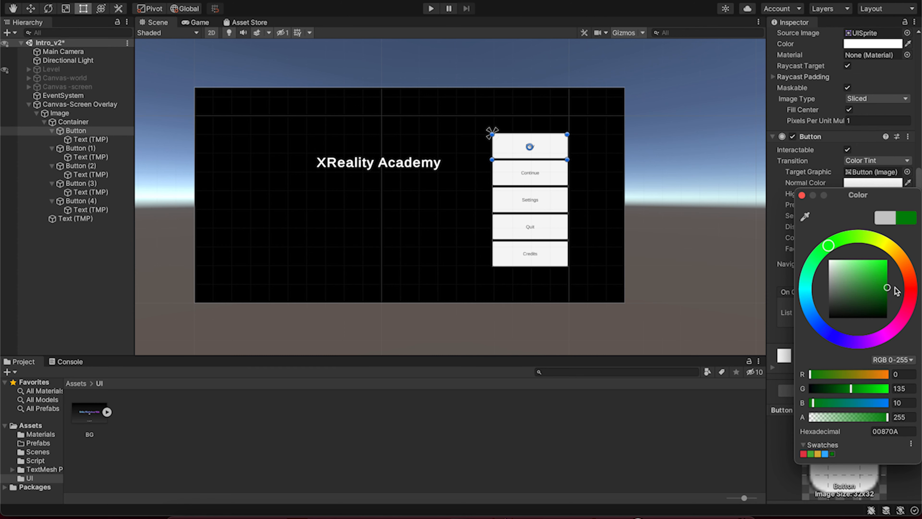
click(821, 151)
Set the first Button's Selected Color to orange-yellow and collapse its Button component
click(849, 215)
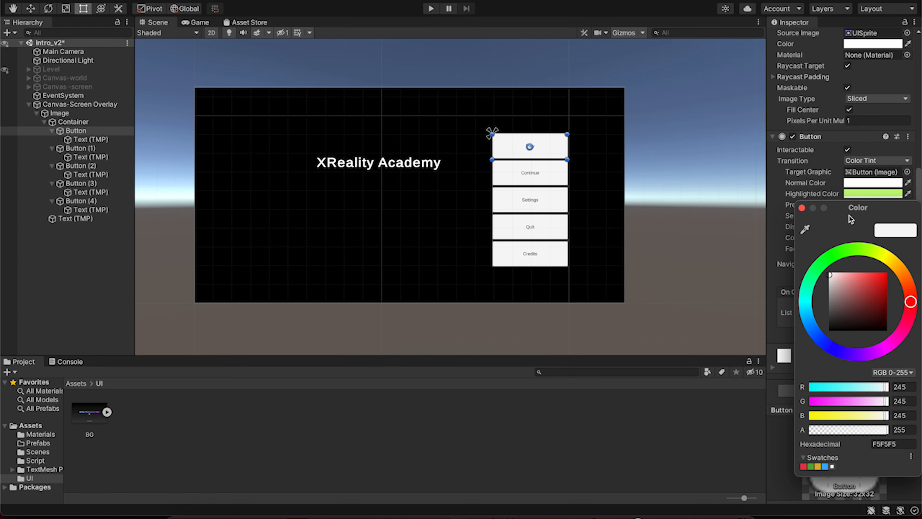
mouse_move(877, 252)
mouse_down()
mouse_move(900, 257)
mouse_move(883, 279)
mouse_move(895, 247)
mouse_up()
click(859, 138)
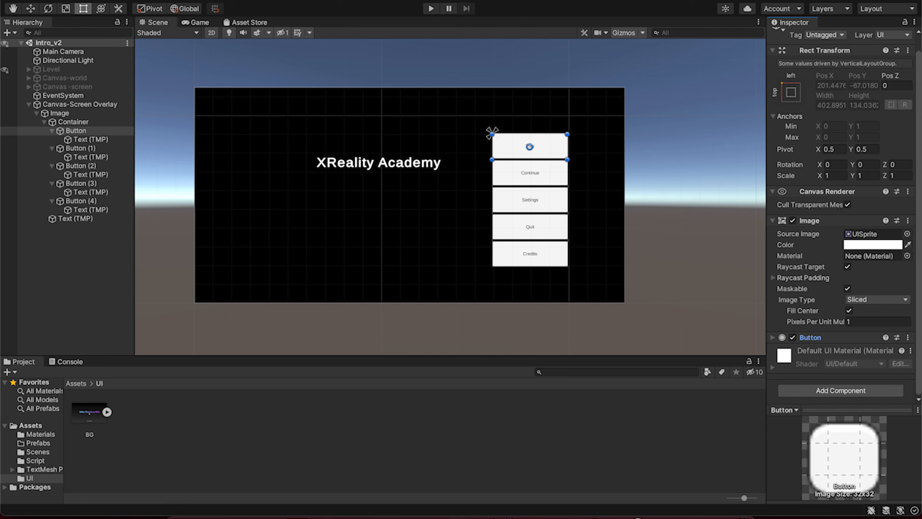
Run the scene, test the Play button's highlighted, pressed and selected colours, and stop the run
click(431, 8)
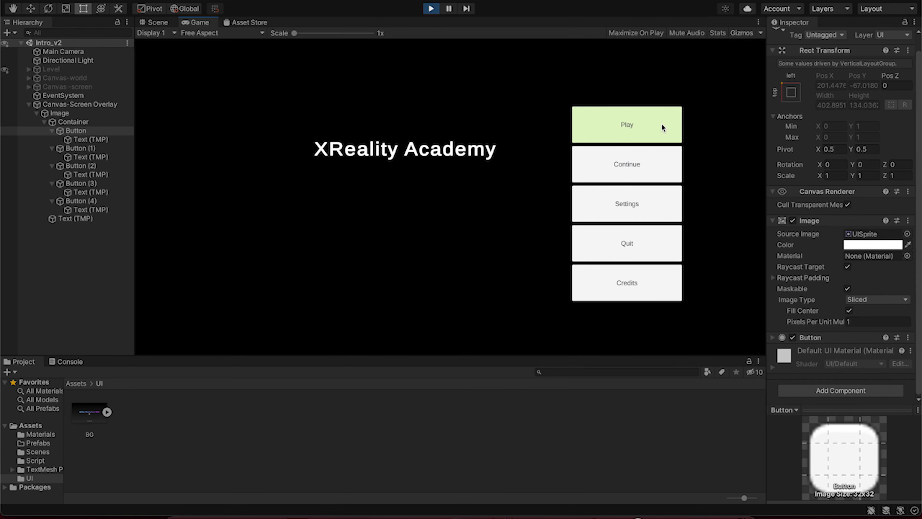
click(646, 126)
click(646, 126)
click(646, 126)
click(646, 126)
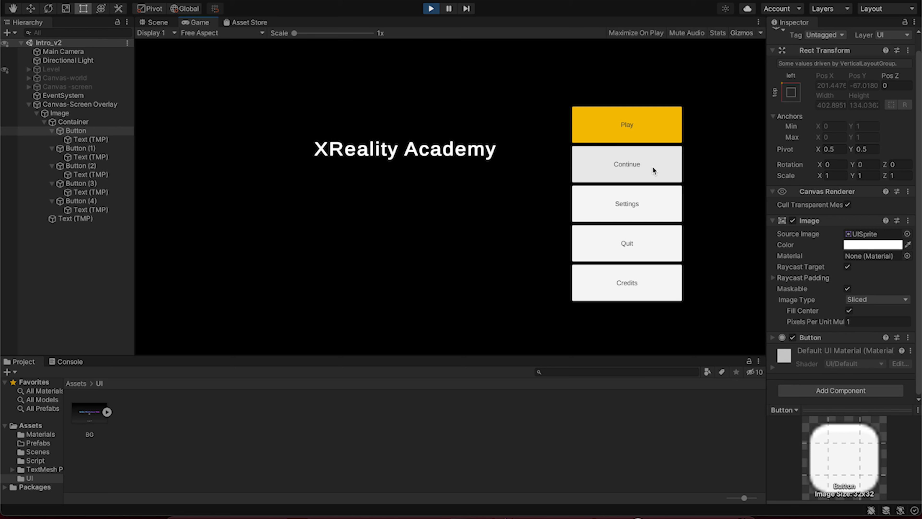
click(532, 156)
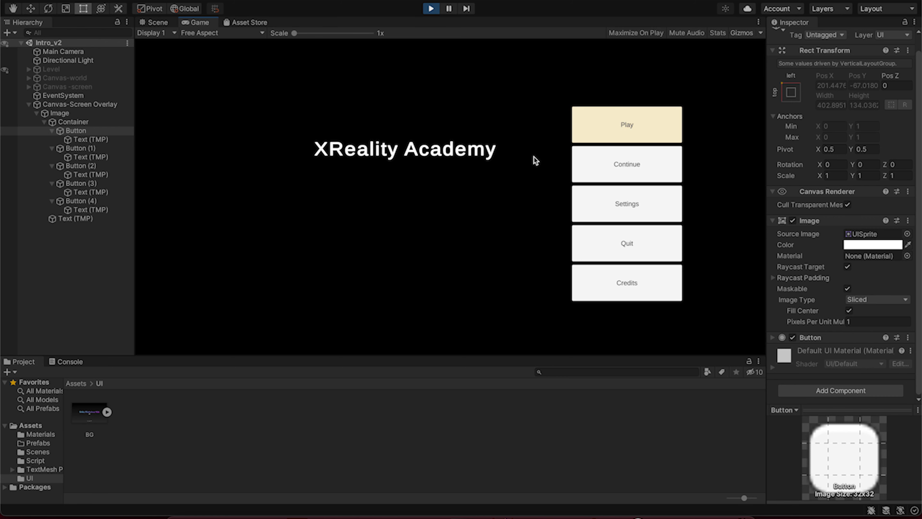
click(597, 136)
click(488, 198)
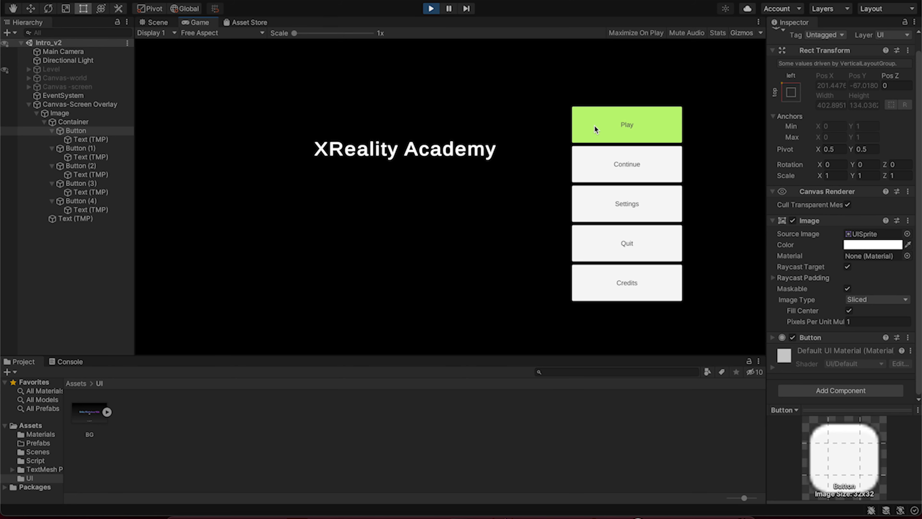
click(431, 8)
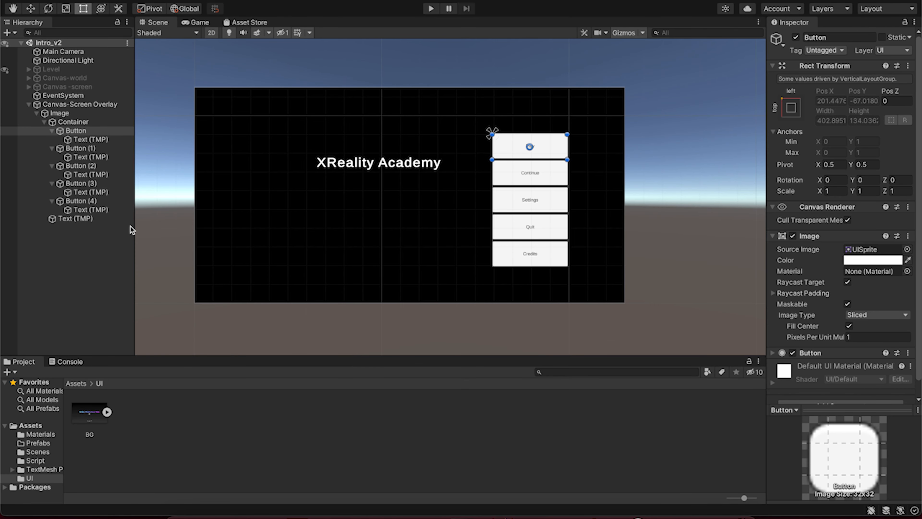
Expand the first Button's Button component to show its colour settings and On Click event list
scroll(831, 297, down, 1)
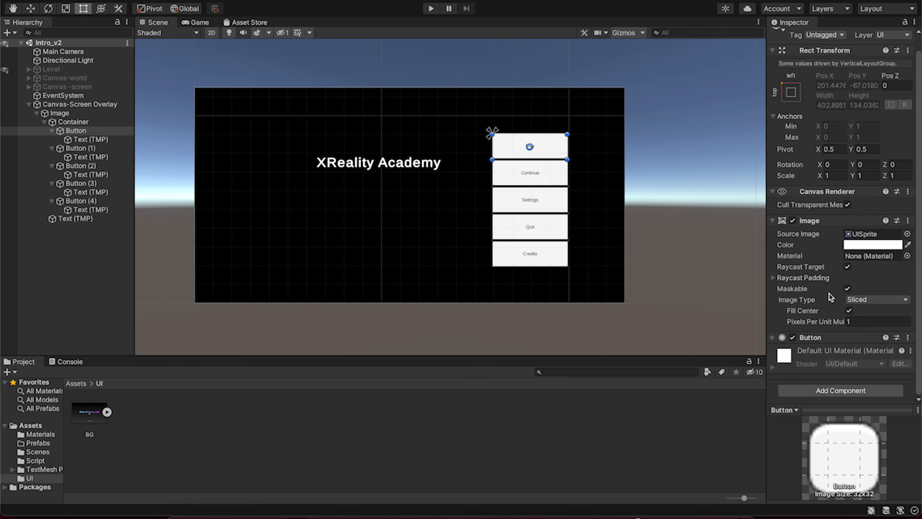
click(774, 337)
scroll(814, 343, down, 10)
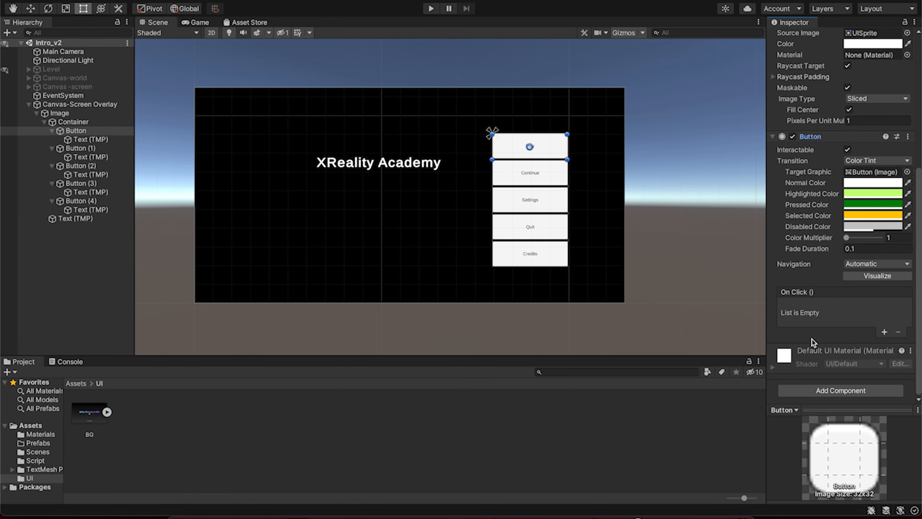